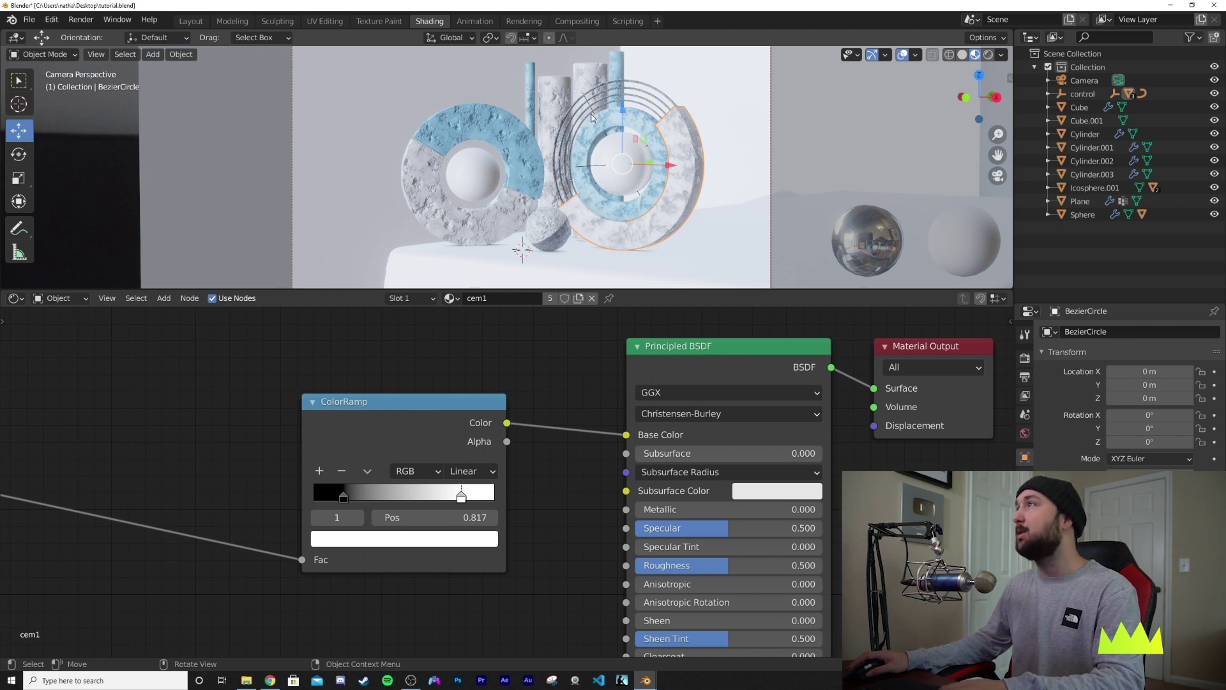
# Step: Hide the shorter textured cylinder behind the rings and make it visible again
pyautogui.click(558, 90)
pyautogui.press('h')
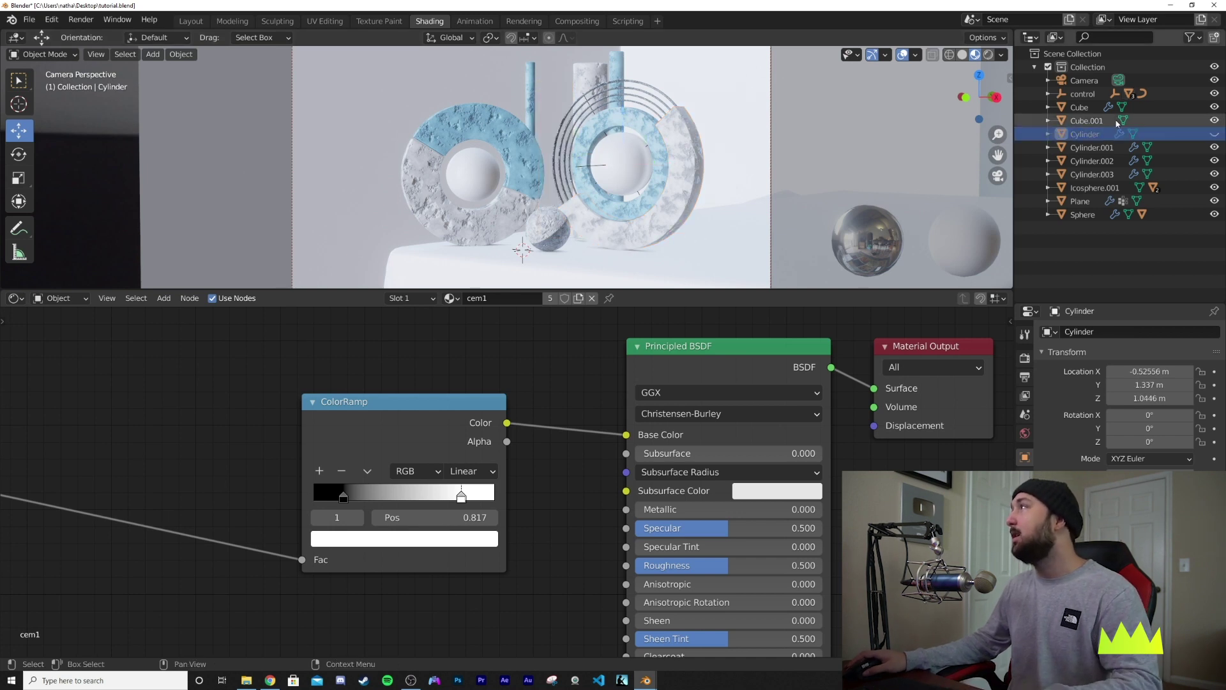
pyautogui.click(1214, 134)
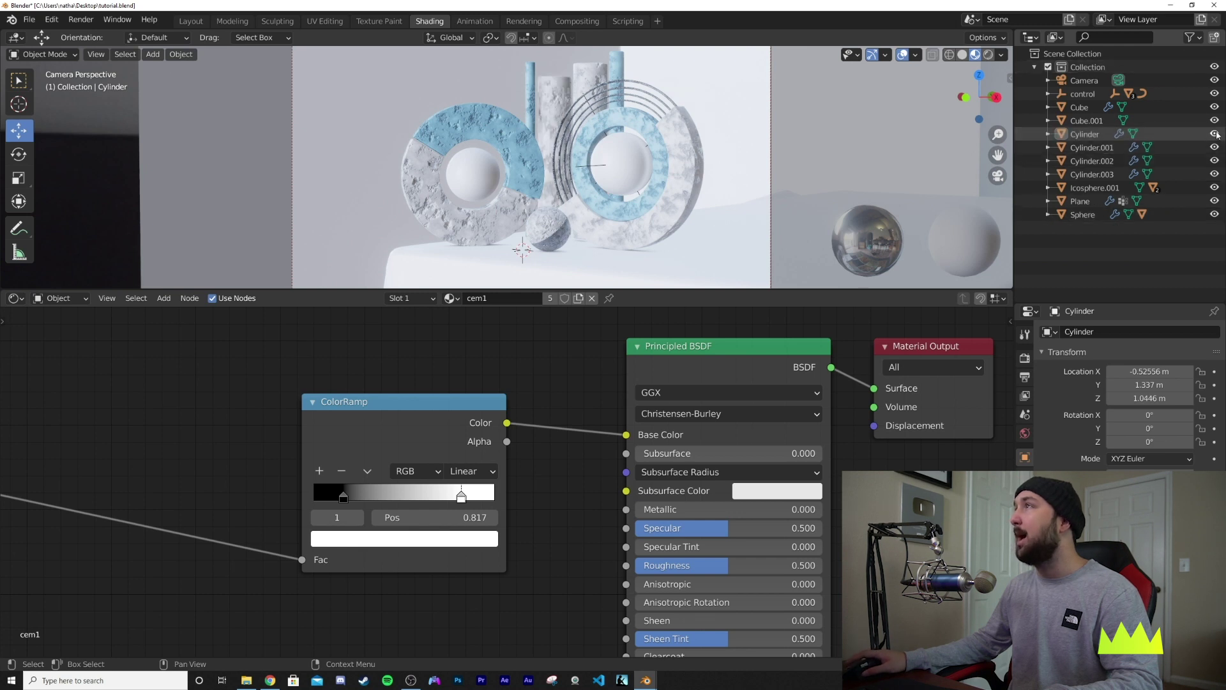
# Step: Hide the thick outer half ring, BezierCircle, and unhide it from within the control group
pyautogui.click(689, 143)
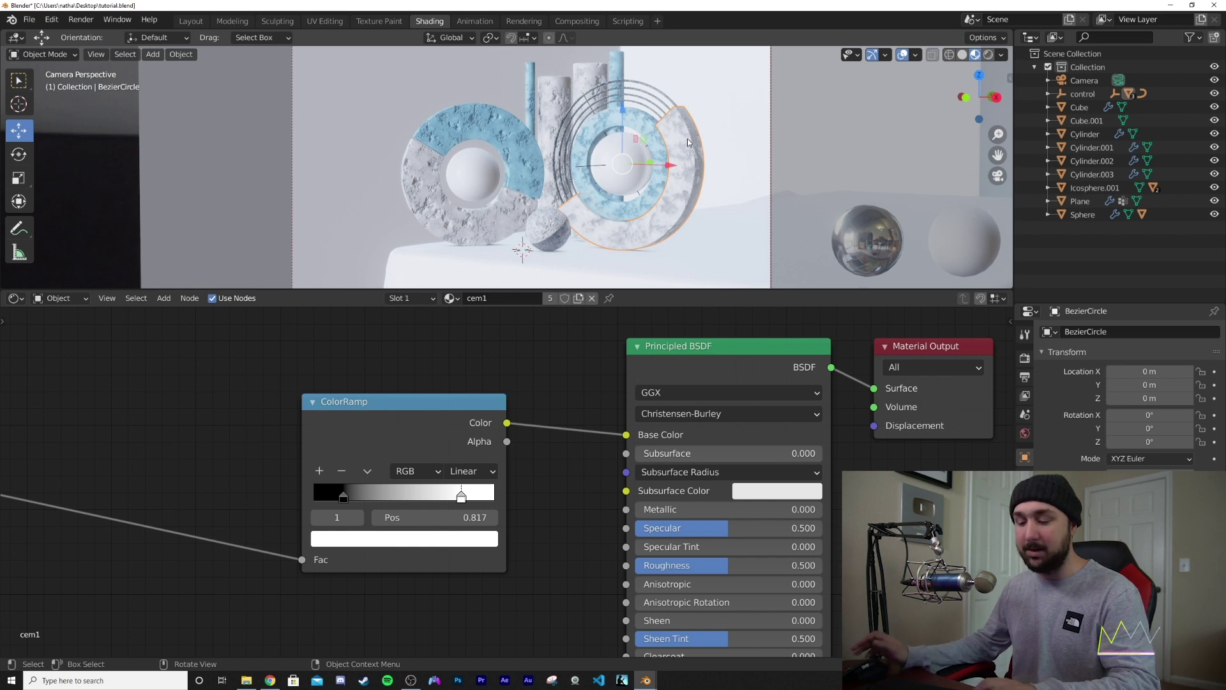
pyautogui.press('h')
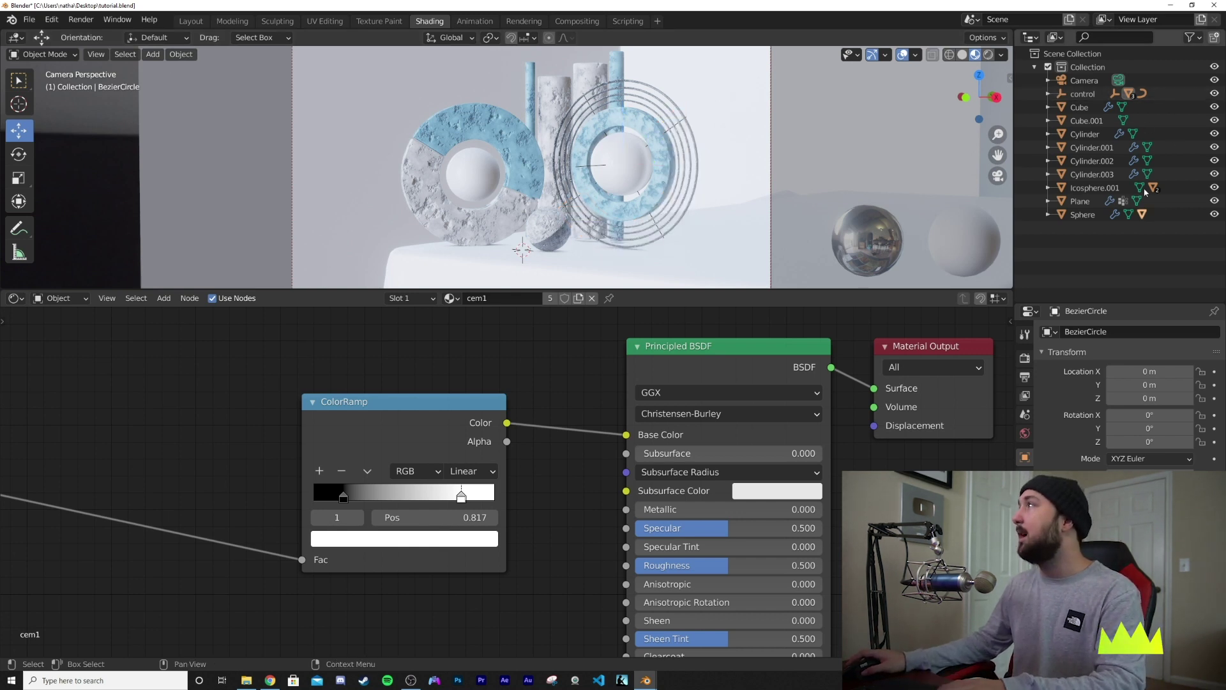
pyautogui.click(1047, 94)
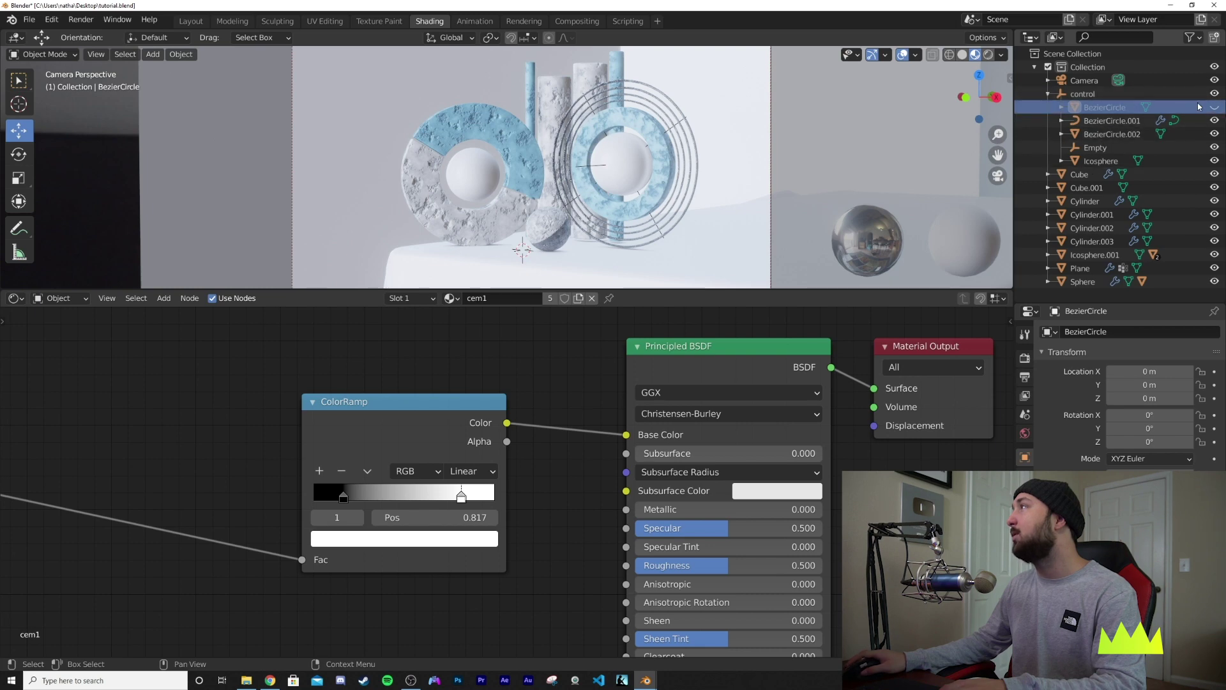
pyautogui.click(1213, 107)
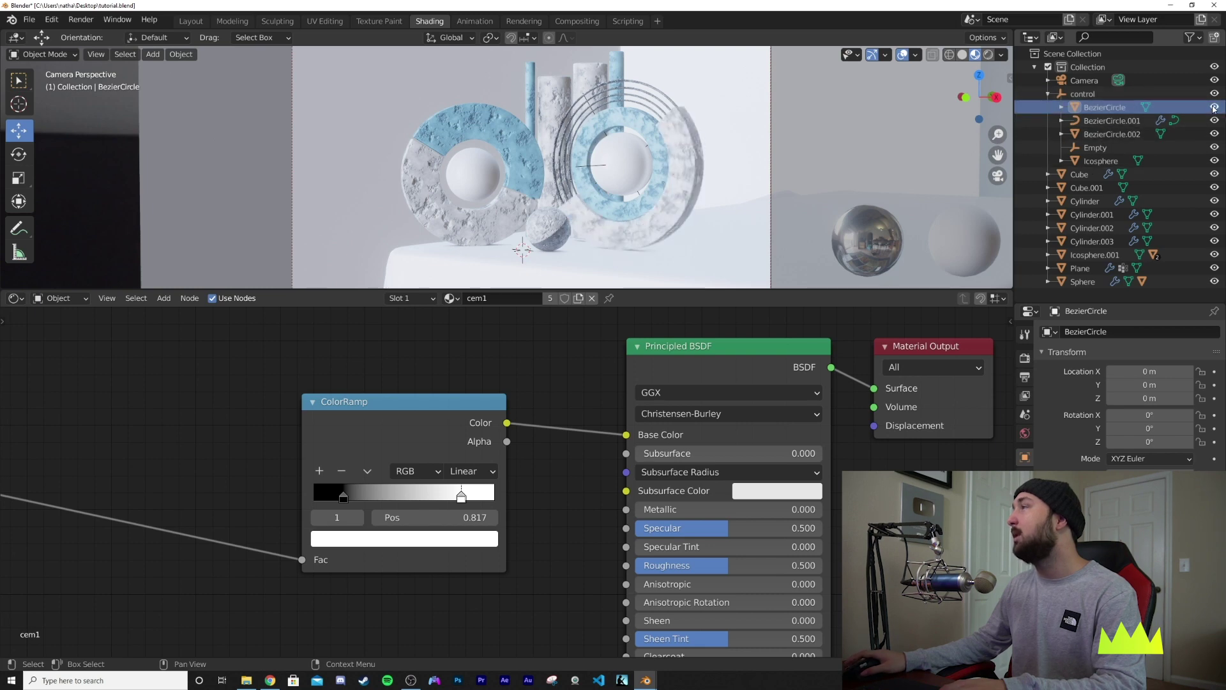
pyautogui.click(1048, 94)
# Step: Create a new material for the large sphere inside the left ring, Icosphere.001
pyautogui.scroll(6, 508, 199)
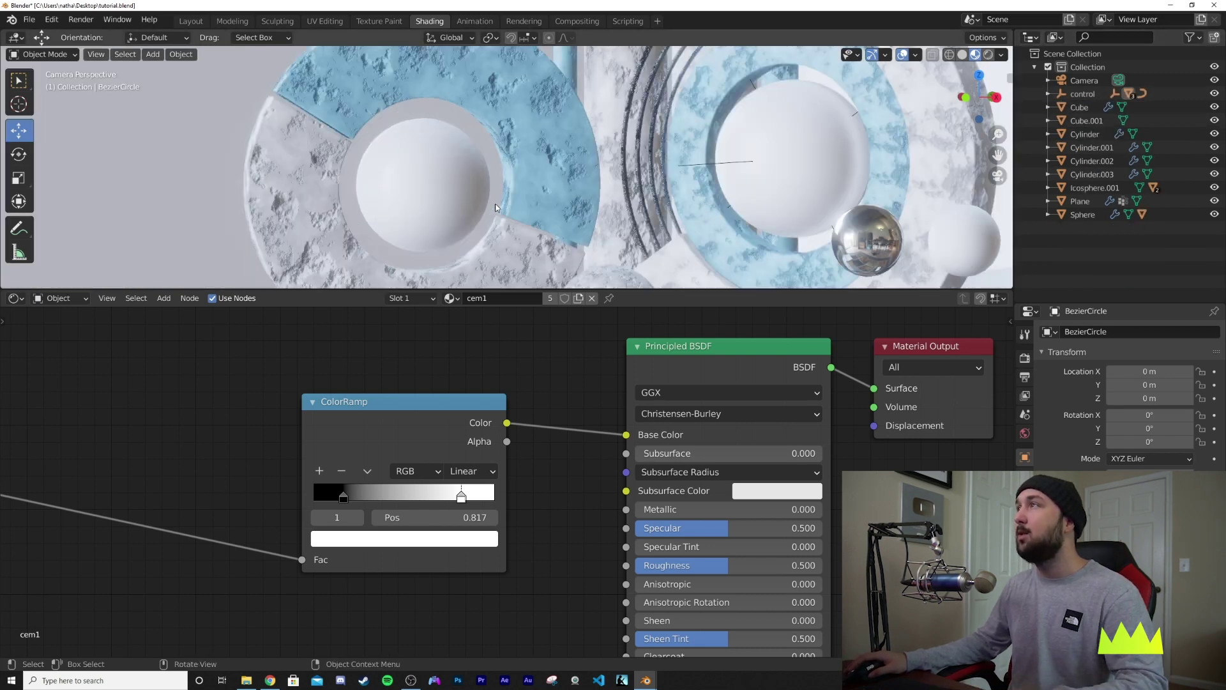
pyautogui.scroll(-2, 426, 198)
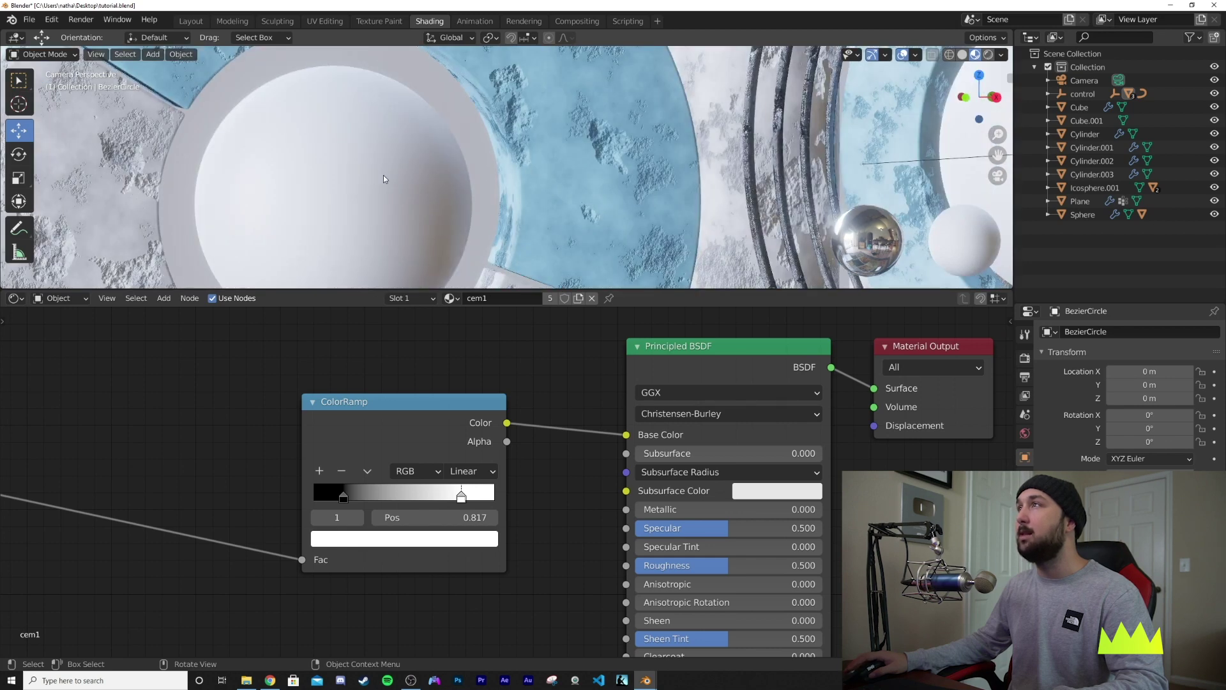
pyautogui.click(411, 180)
pyautogui.scroll(-2, 411, 180)
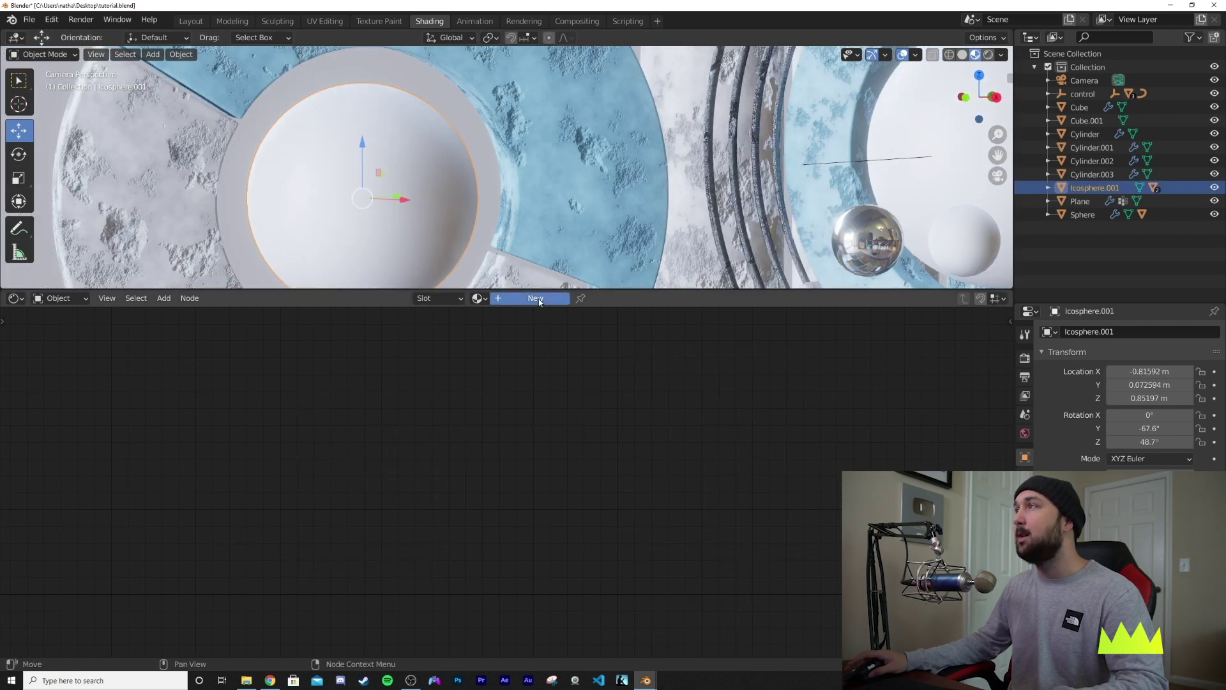
pyautogui.click(535, 297)
# Step: Set the sphere material's Transmission to 1.000 and Roughness to 0.144, and show the render settings
pyautogui.moveTo(717, 460); pyautogui.dragTo(693, 356, button='middle')
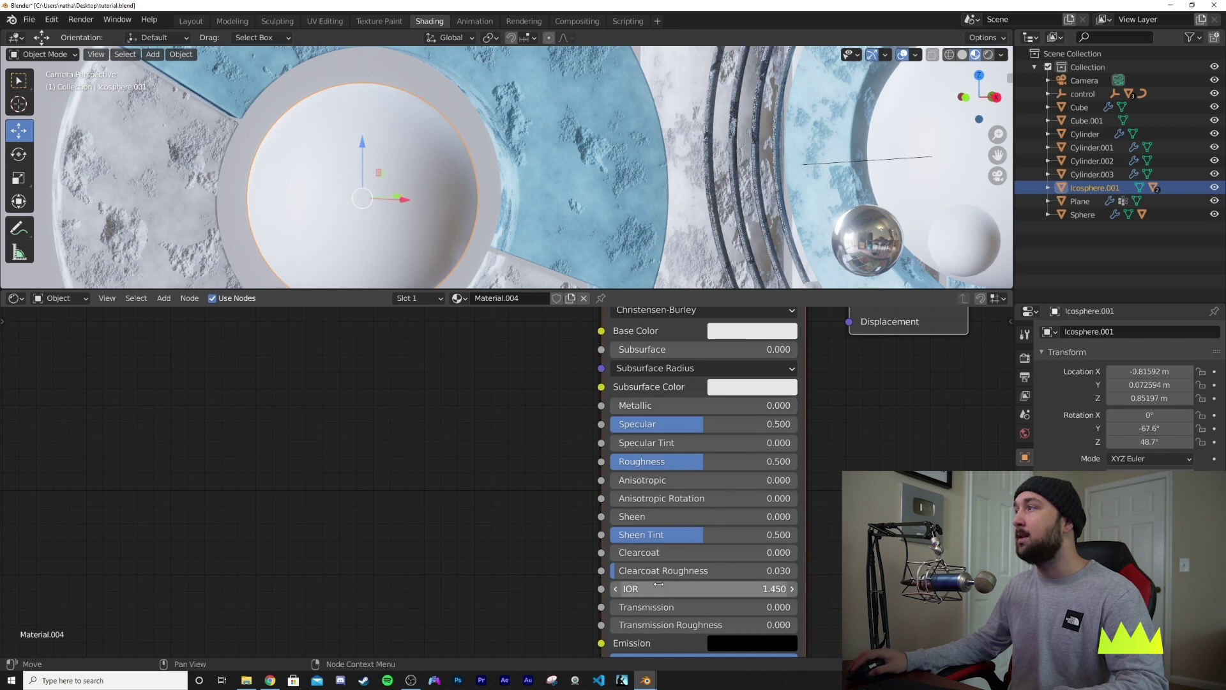
pyautogui.moveTo(703, 606); pyautogui.dragTo(743, 607)
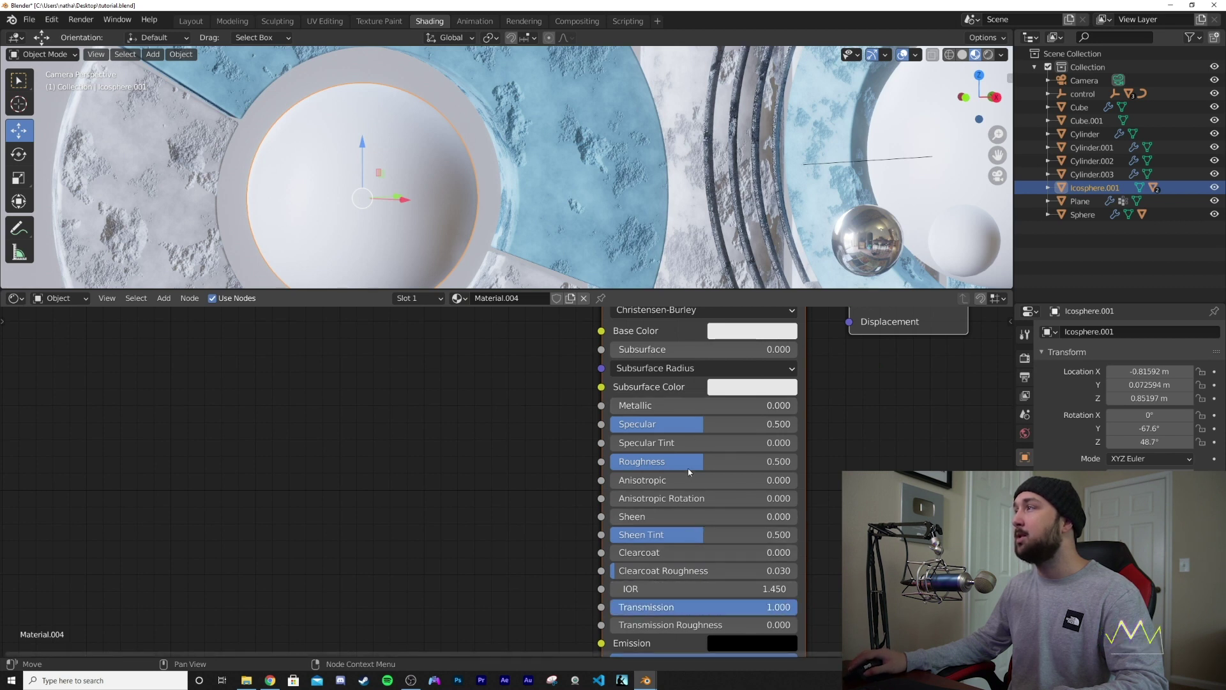
pyautogui.moveTo(702, 461); pyautogui.dragTo(642, 461)
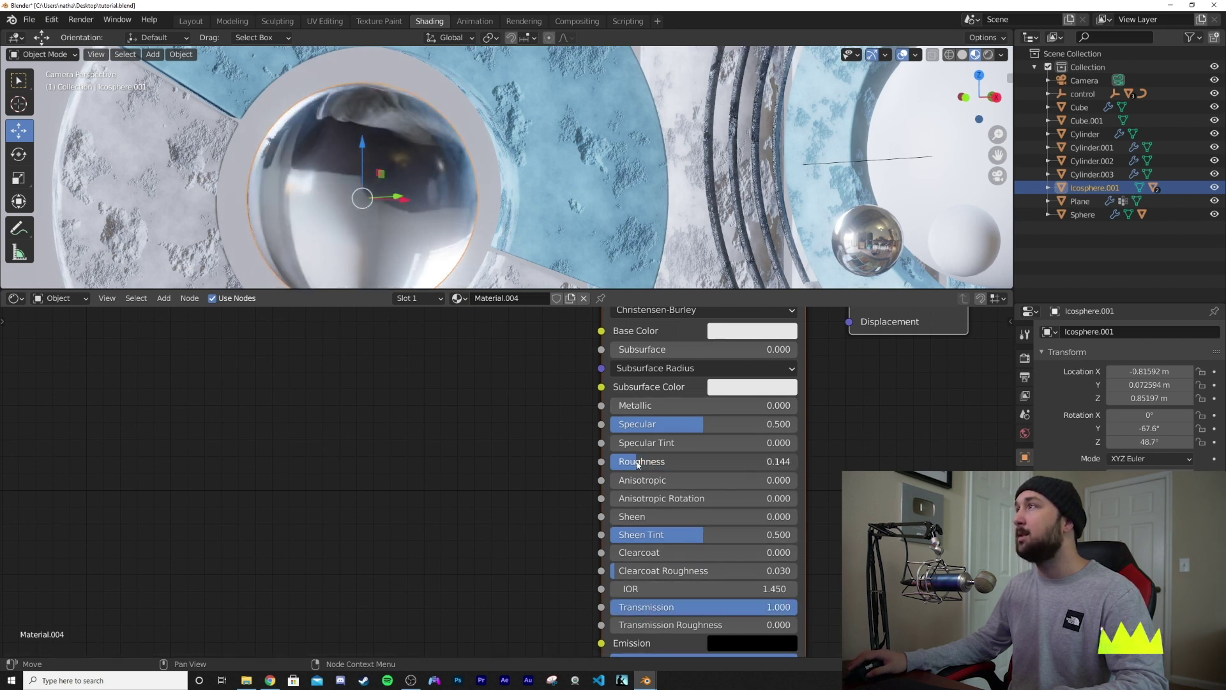
pyautogui.click(1024, 358)
# Step: Add a ColorRamp node and connect its Color output to the Principled BSDF's Roughness
pyautogui.moveTo(566, 431); pyautogui.dragTo(574, 484, button='middle')
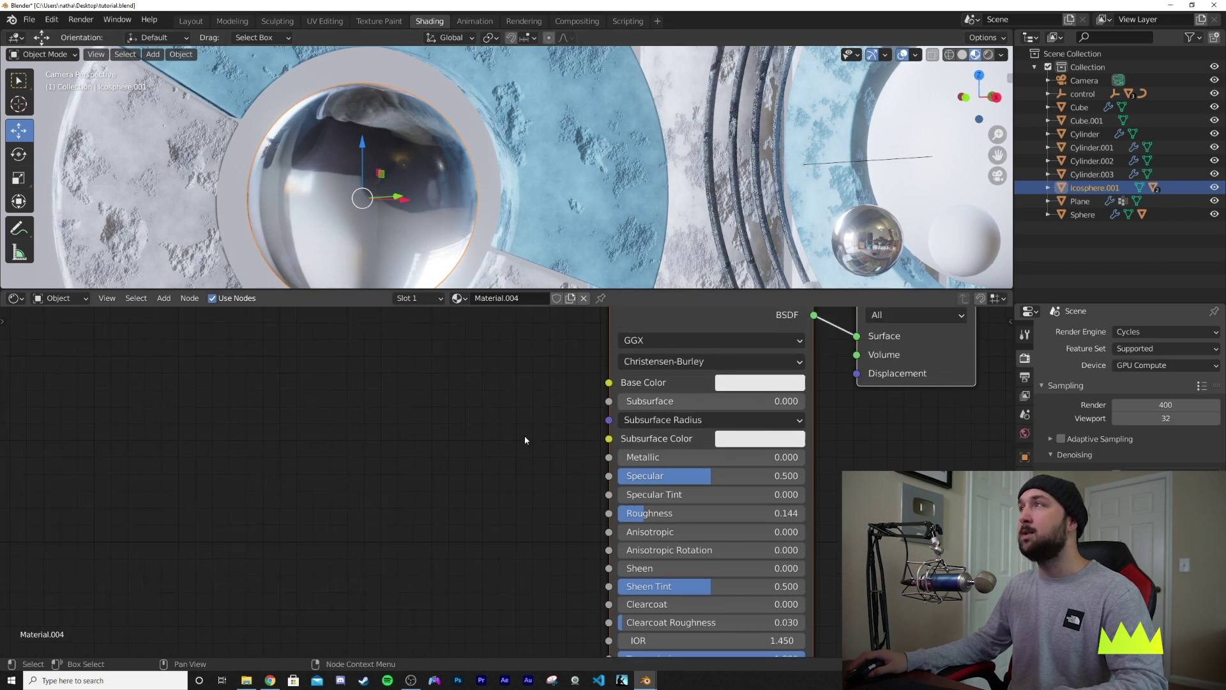
pyautogui.hotkey('shift', 'a')
pyautogui.click(445, 432)
pyautogui.write('col')
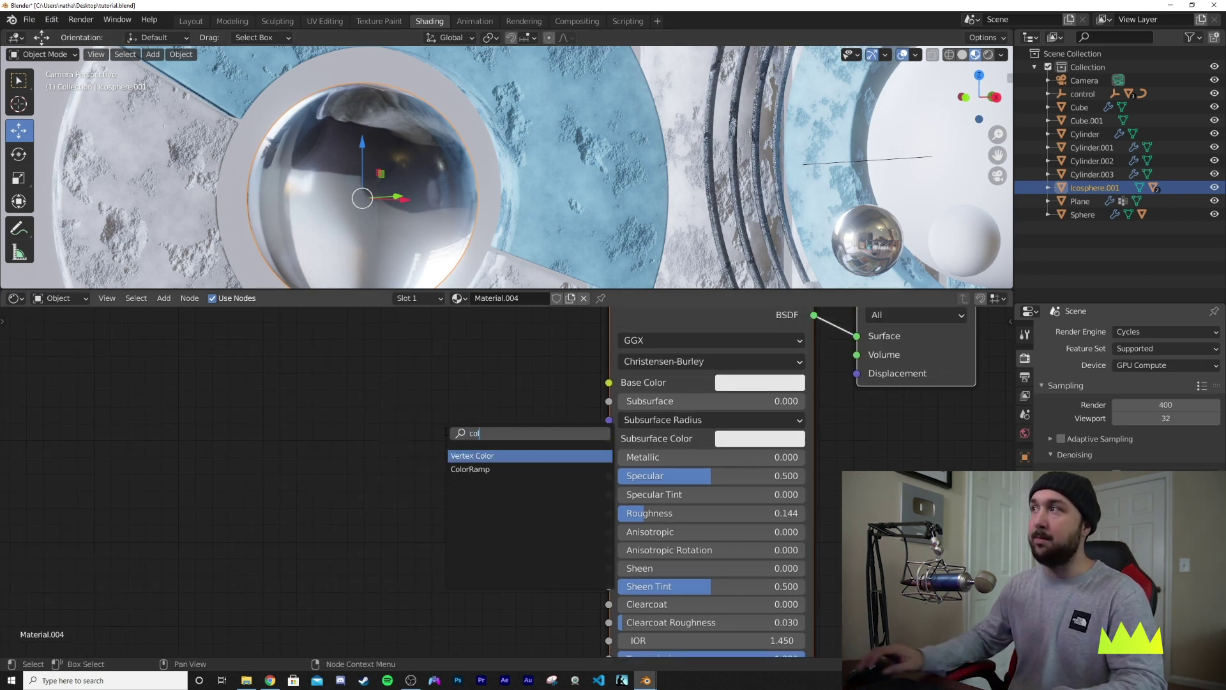
pyautogui.press('Down')
pyautogui.press('Return')
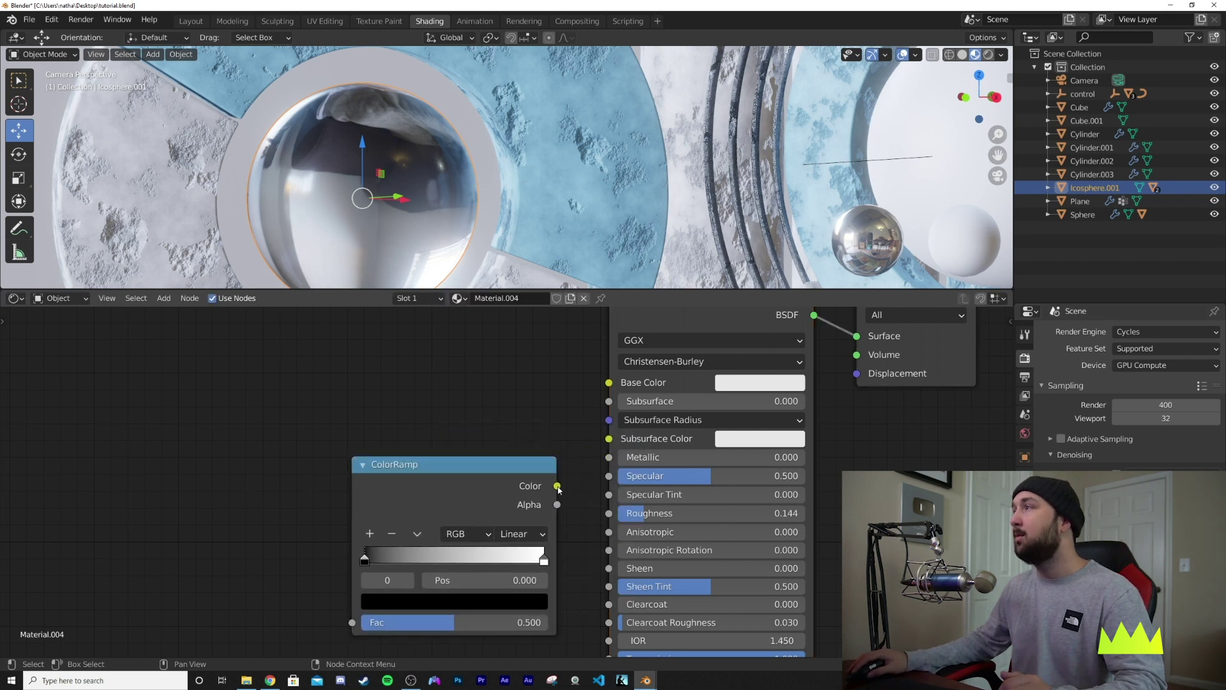
pyautogui.moveTo(610, 518); pyautogui.dragTo(609, 513)
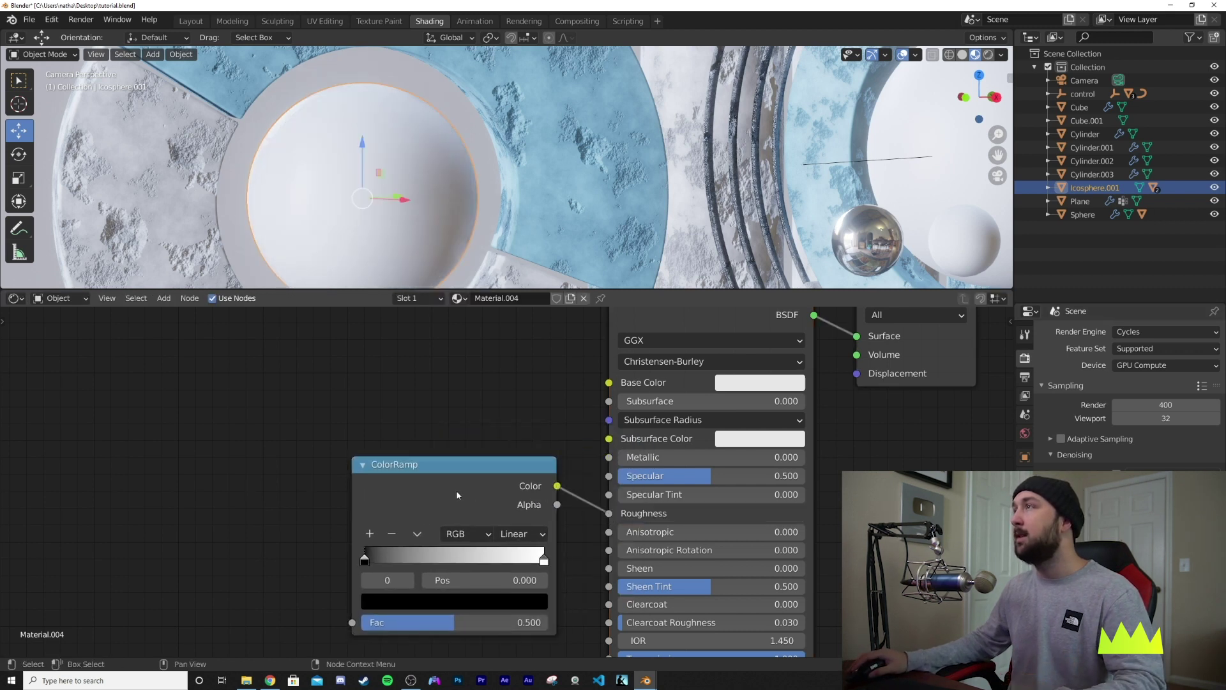
# Step: Add a Magic Texture with Mapping and Texture Coordinate nodes, and connect its Color to the ColorRamp's Fac
pyautogui.moveTo(278, 465); pyautogui.dragTo(360, 461, button='middle')
pyautogui.hotkey('shift', 'a')
pyautogui.click(359, 461)
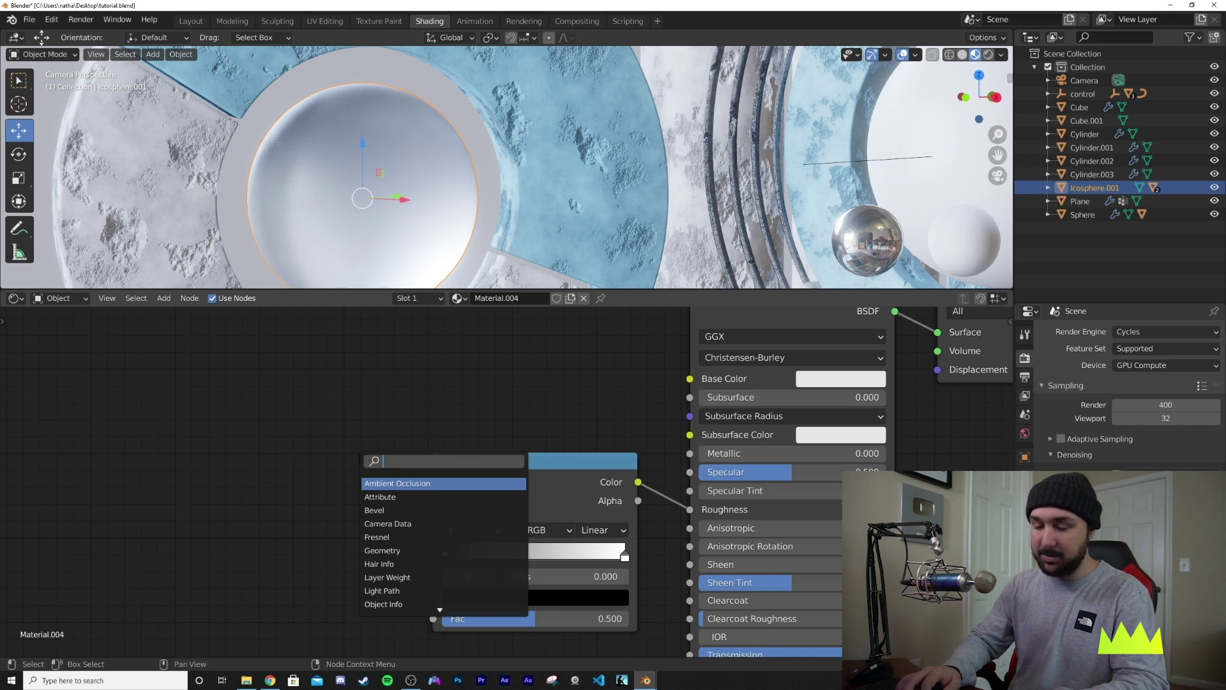
pyautogui.write('mag')
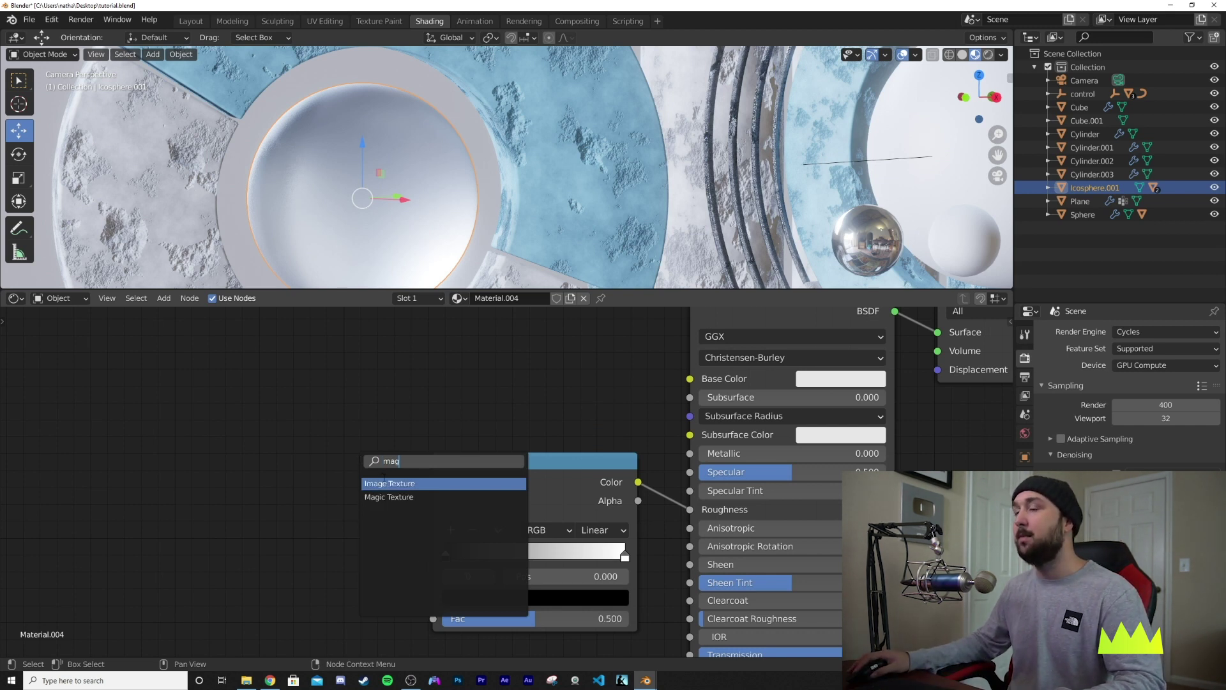
pyautogui.click(388, 497)
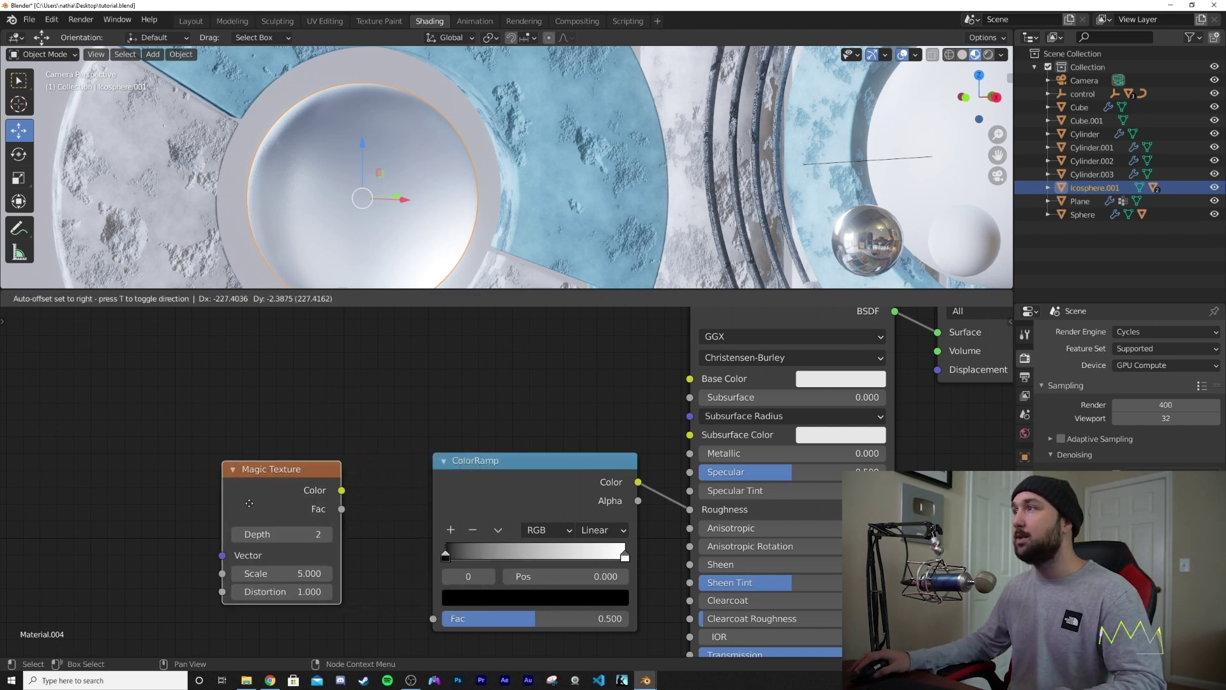
pyautogui.click(231, 482)
pyautogui.hotkey('ctrl', 't')
pyautogui.keyDown('ctrl'); pyautogui.scroll(10, 231, 482); pyautogui.keyUp('ctrl')
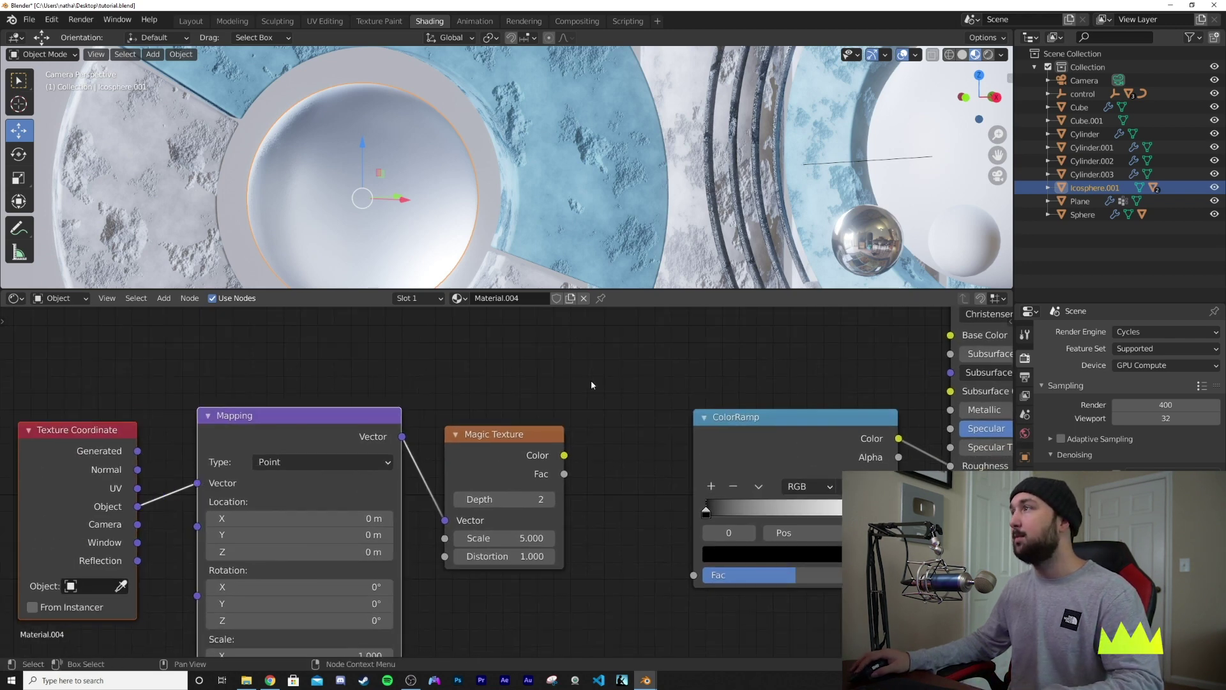
pyautogui.click(561, 492)
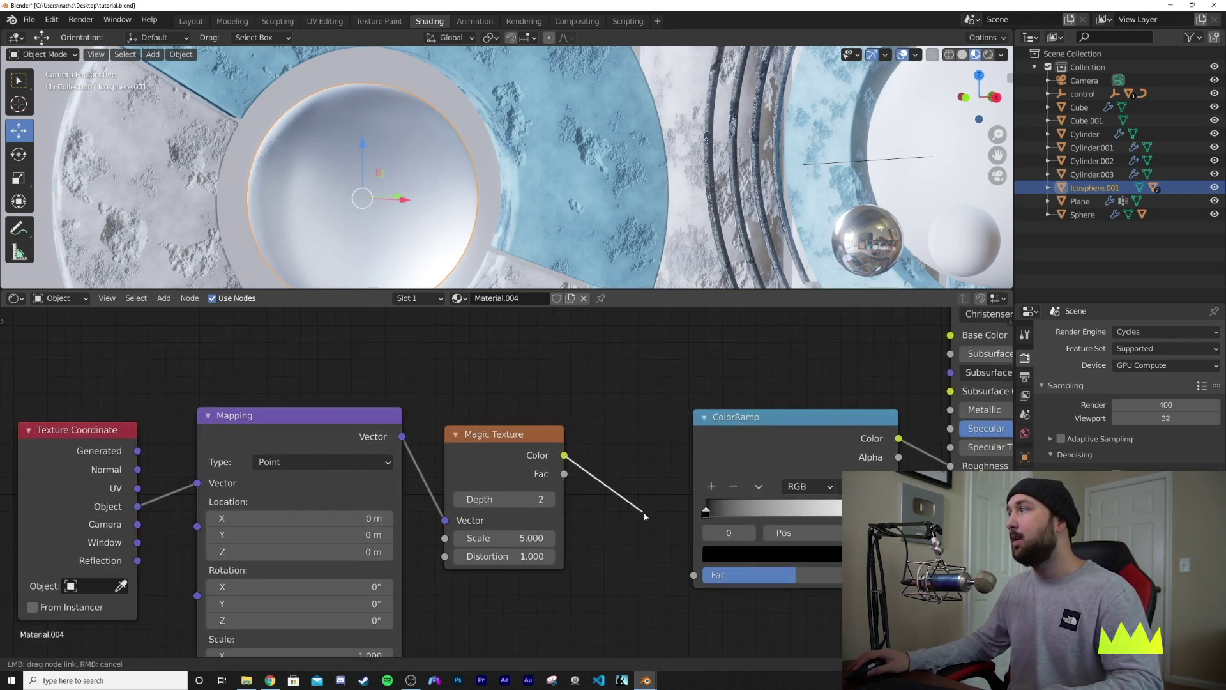
pyautogui.moveTo(644, 516); pyautogui.dragTo(694, 575)
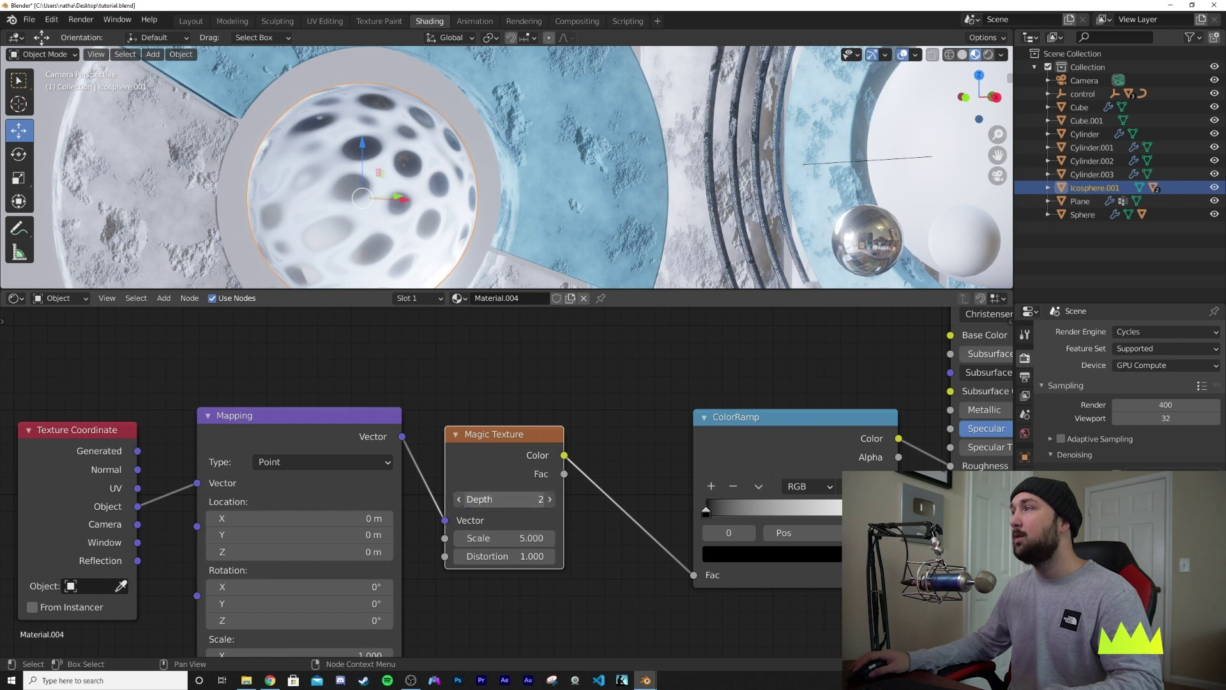
# Step: Set the Magic Texture's Depth to 4, Scale to 2.300 and Distortion to 12.600
pyautogui.press('Return')
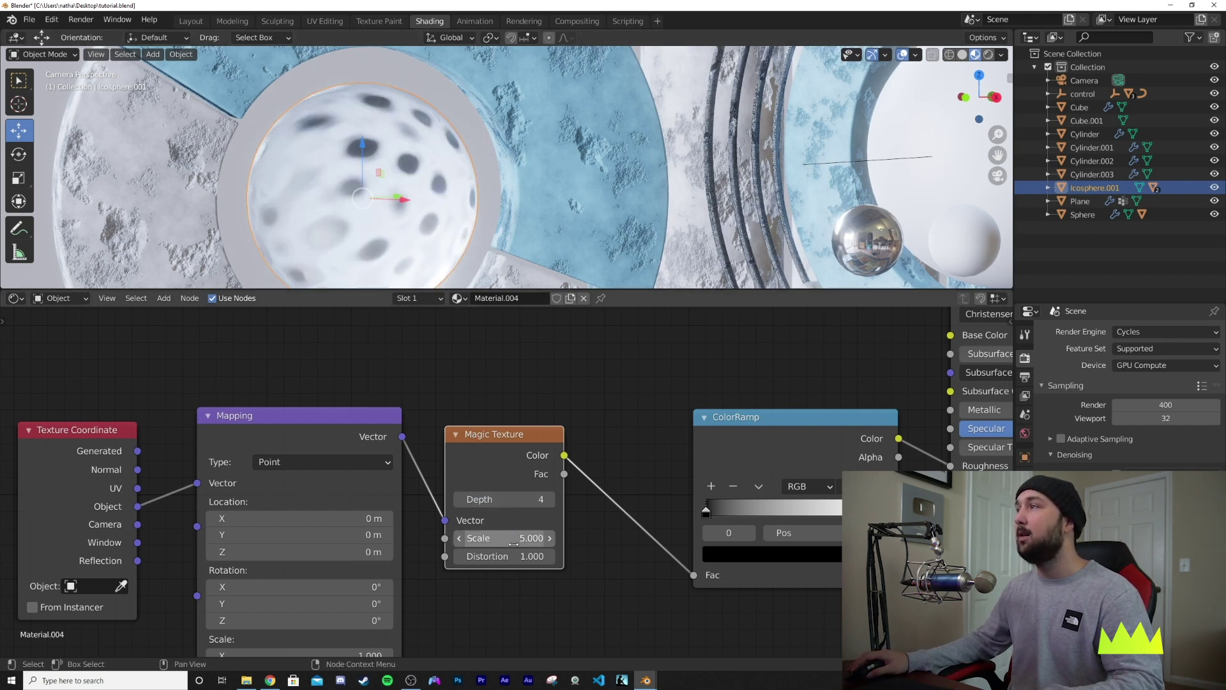
pyautogui.moveTo(504, 556)
pyautogui.mouseDown()
pyautogui.moveTo(591, 557)
pyautogui.moveTo(509, 555)
pyautogui.mouseUp()
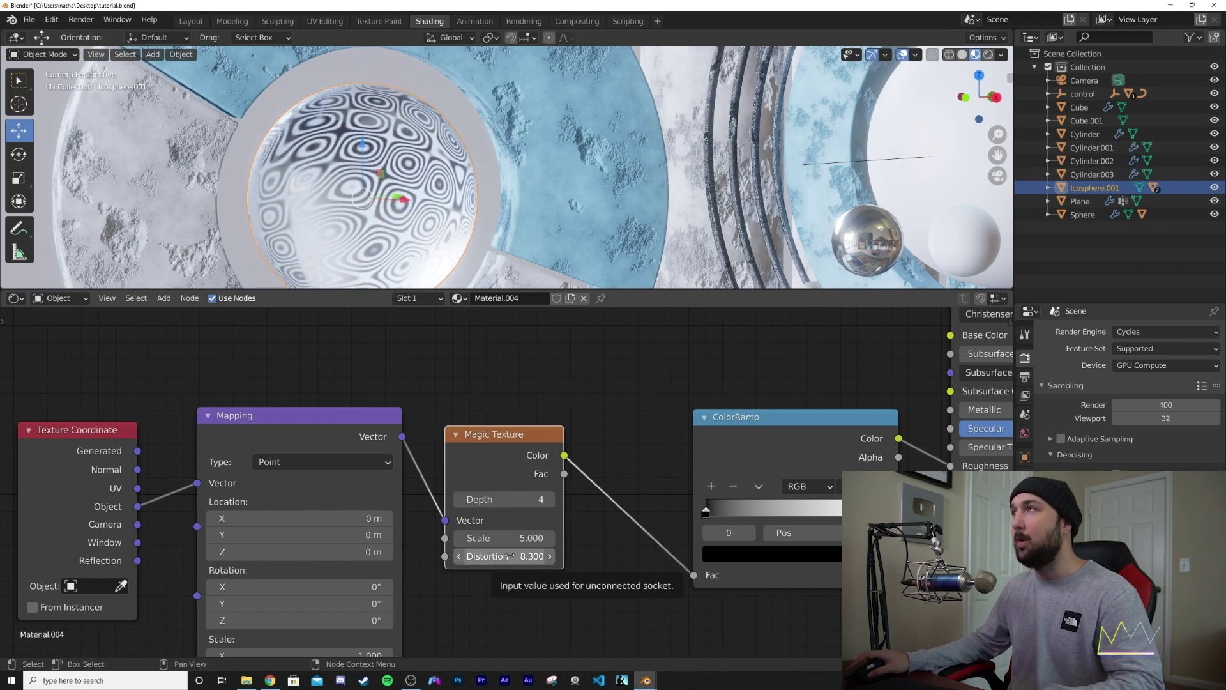
pyautogui.moveTo(505, 538); pyautogui.dragTo(457, 537)
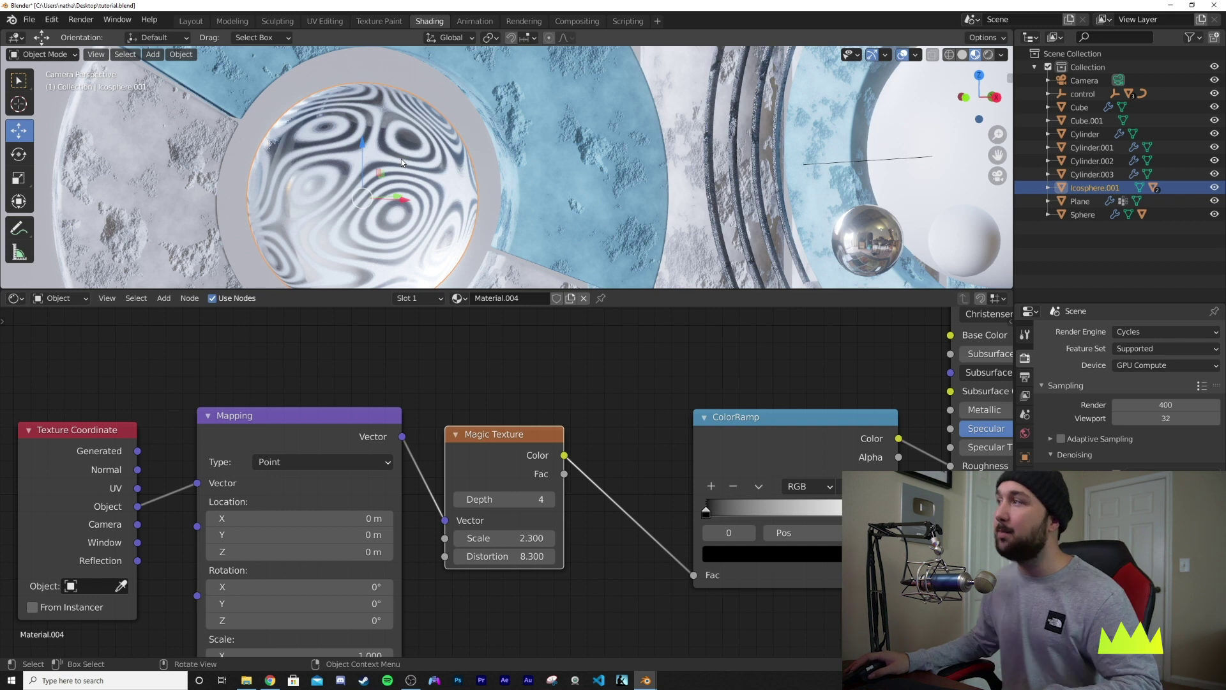
pyautogui.moveTo(504, 556); pyautogui.dragTo(523, 556)
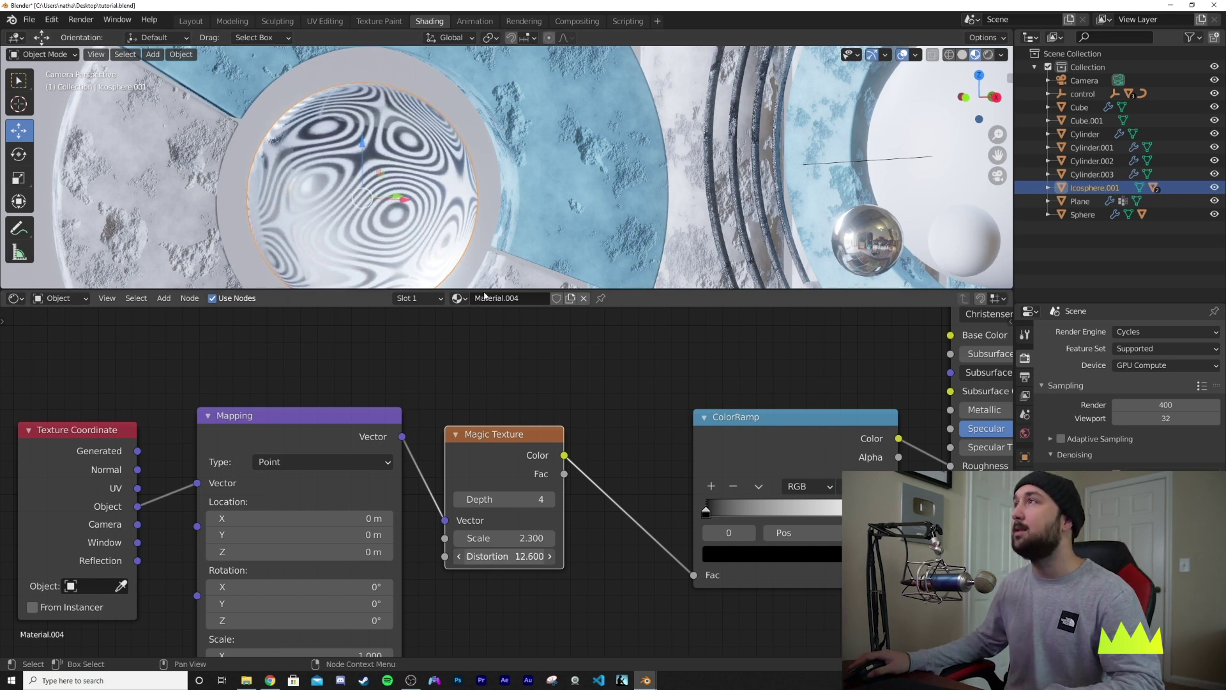
pyautogui.scroll(5, 424, 209)
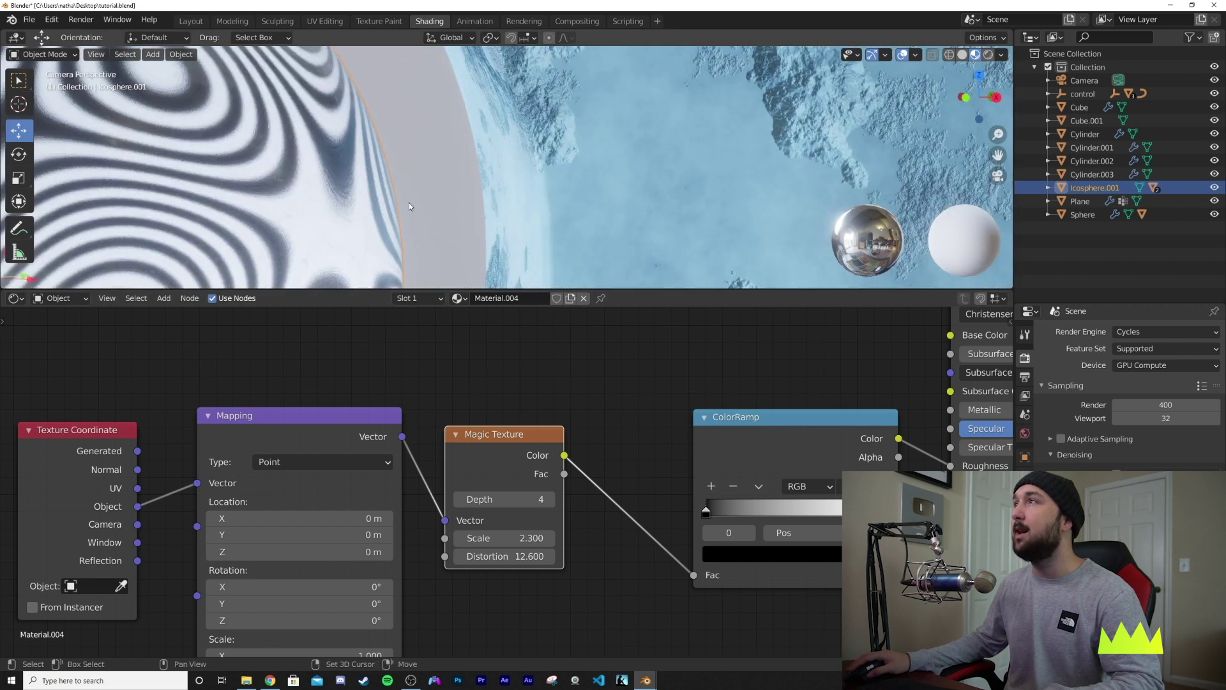
pyautogui.scroll(3, 409, 205)
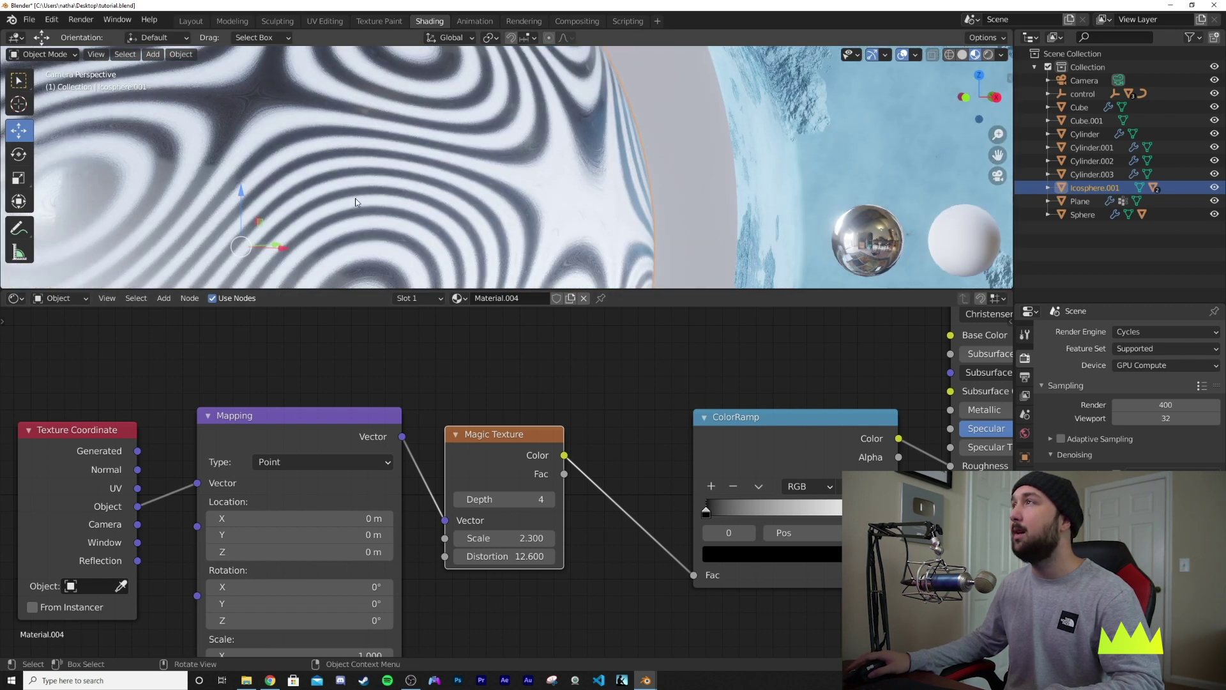
# Step: Add a Musgrave Texture below the Magic Texture, fed by the Mapping vector, and connect its Height to the ColorRamp's Fac
pyautogui.moveTo(633, 521); pyautogui.dragTo(630, 482, button='middle')
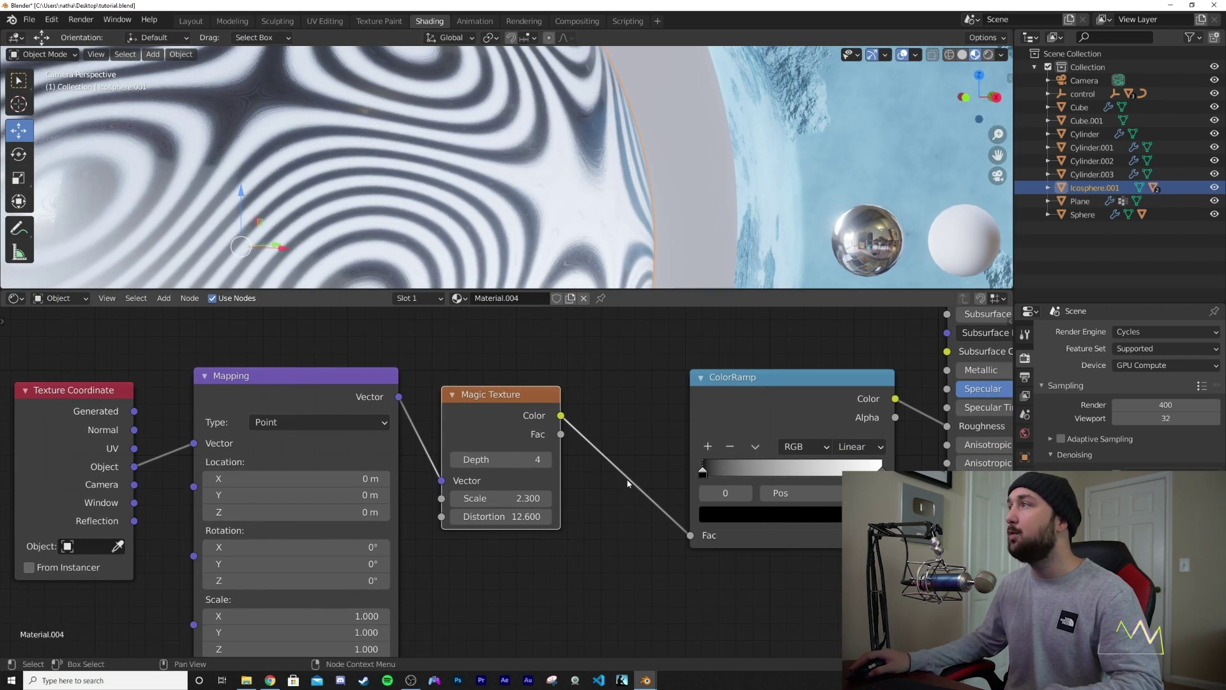
pyautogui.hotkey('shift', 'a')
pyautogui.click(618, 402)
pyautogui.write('mus')
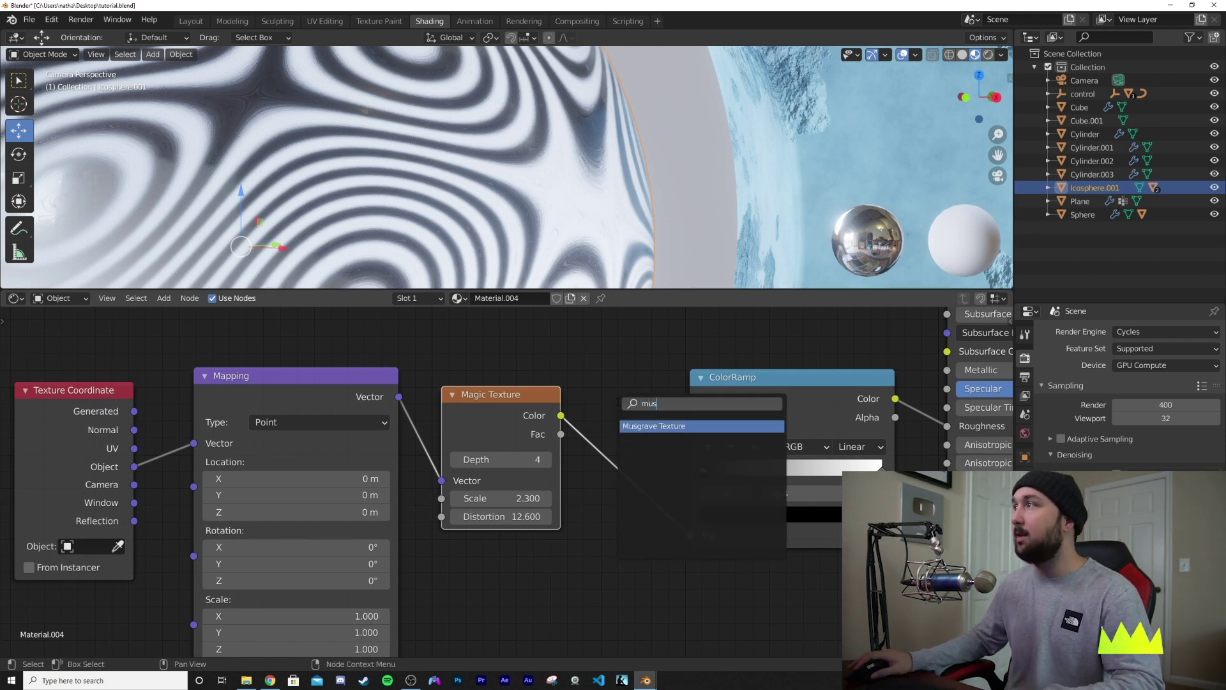
pyautogui.press('Return')
pyautogui.click(556, 556)
pyautogui.scroll(-2, 430, 358)
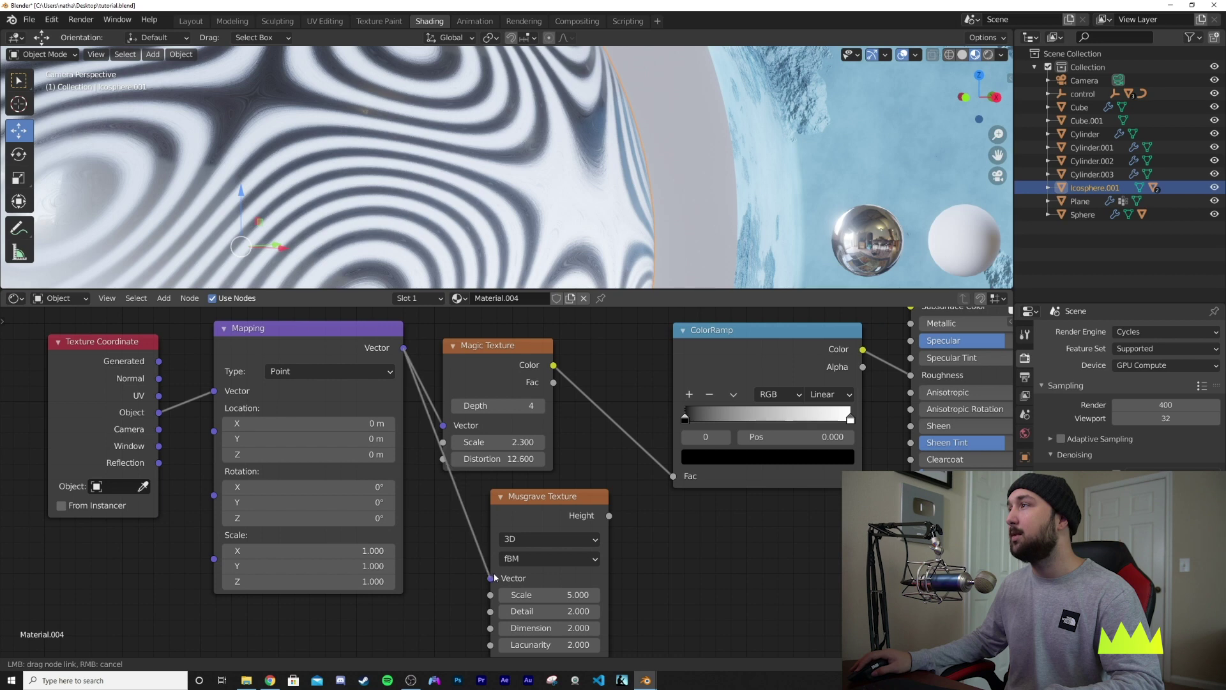
pyautogui.moveTo(671, 483); pyautogui.dragTo(673, 476)
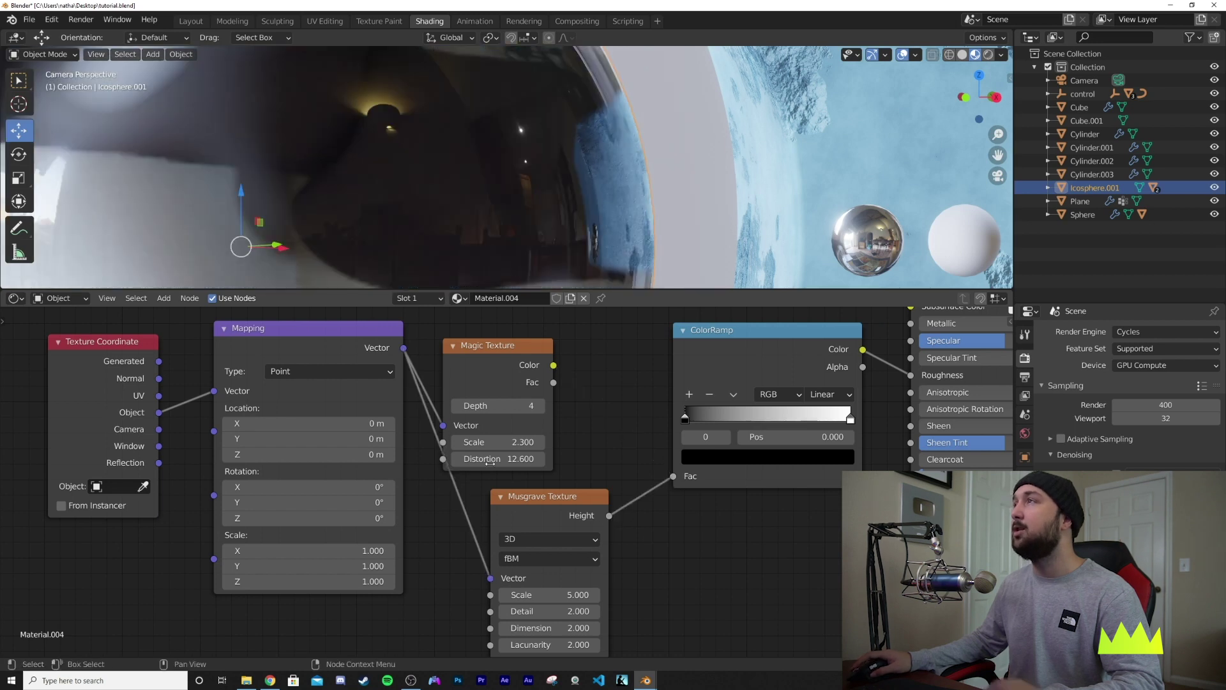
# Step: Set the Musgrave Texture's Dimension to 0.000
pyautogui.scroll(-2, 555, 171)
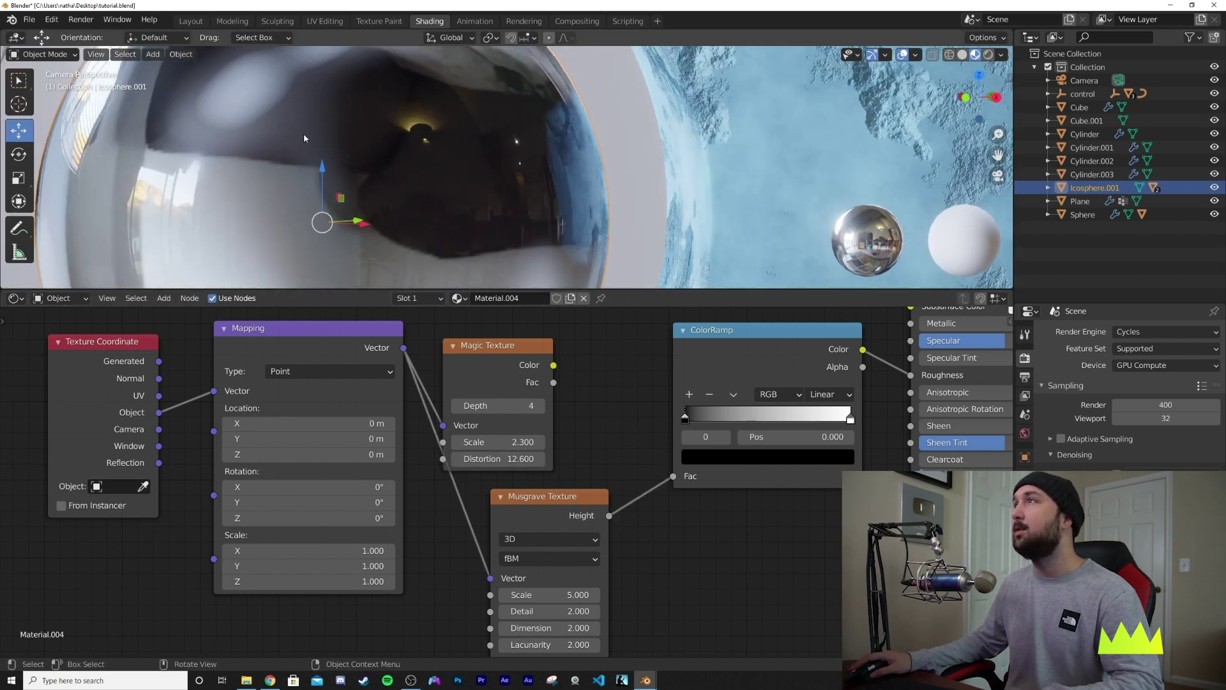
pyautogui.scroll(-2, 304, 133)
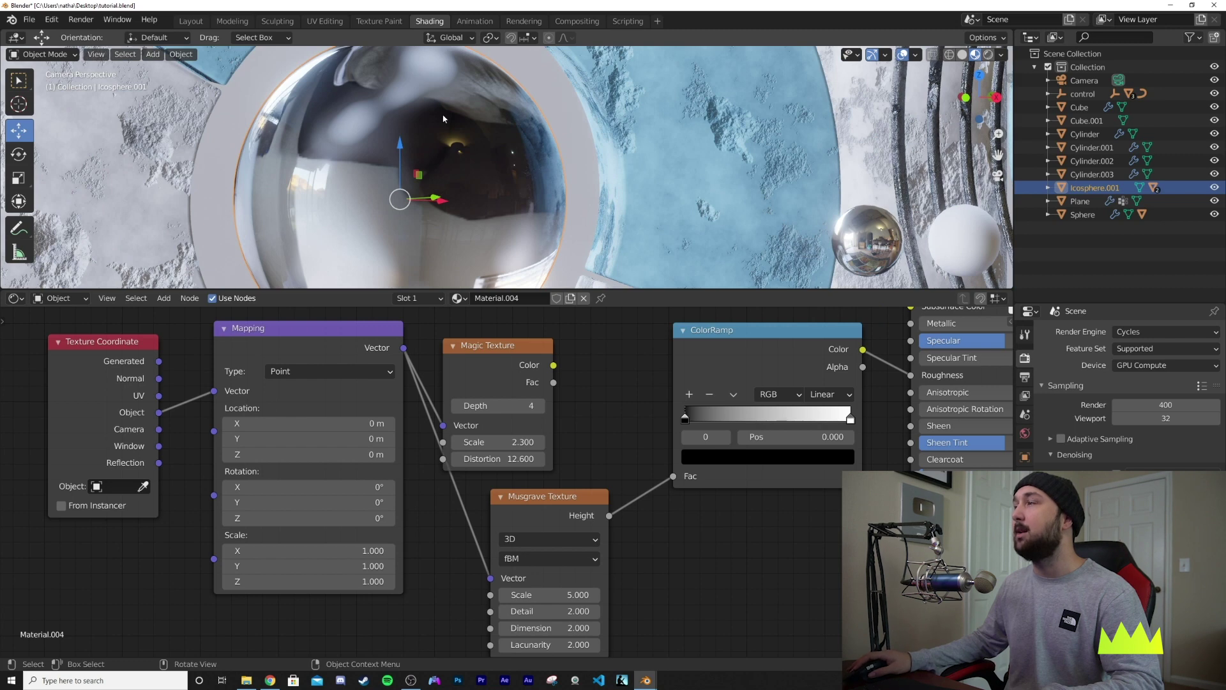
pyautogui.moveTo(583, 587); pyautogui.dragTo(583, 529, button='middle')
pyautogui.press('BackSpace')
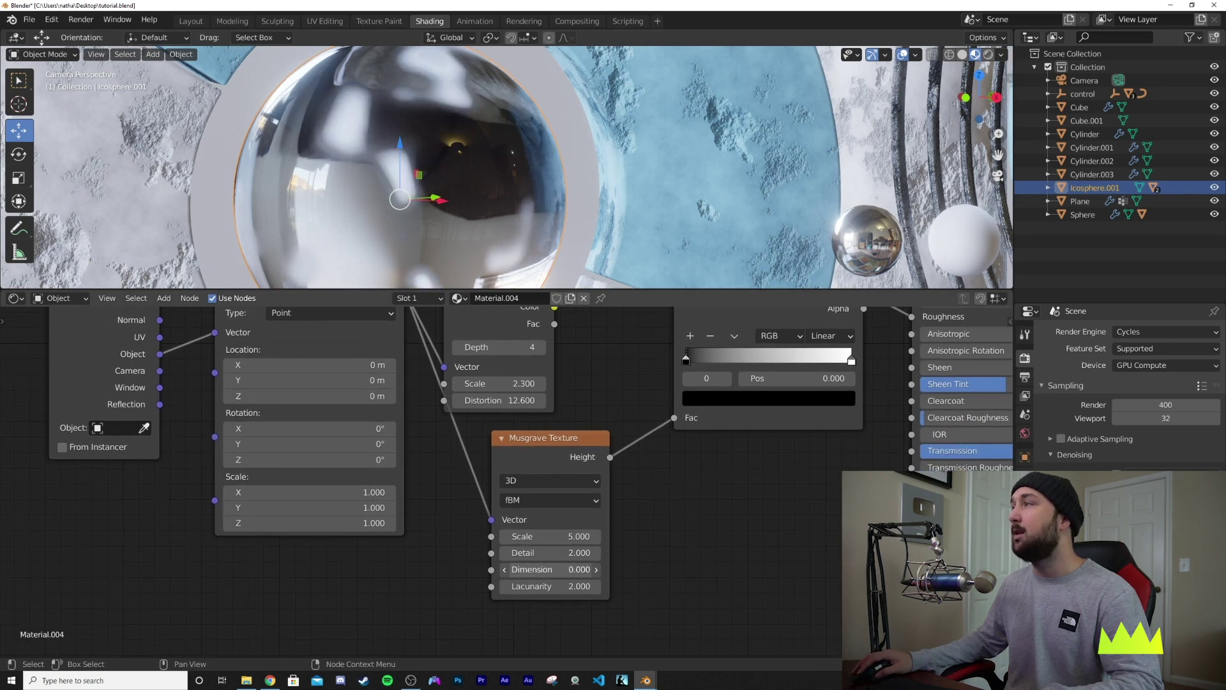
# Step: Set the Musgrave Texture's Detail to 16.000 and its Scale to 0.100
pyautogui.moveTo(539, 553); pyautogui.dragTo(600, 553)
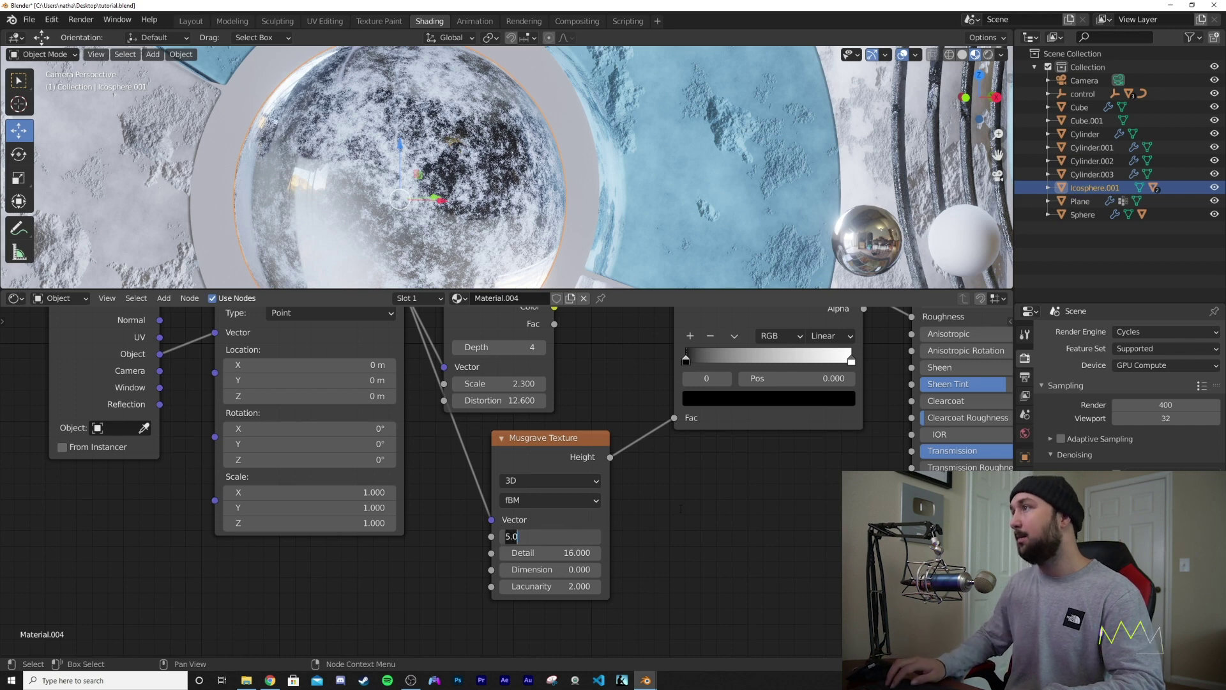
pyautogui.write('.1')
pyautogui.press('Return')
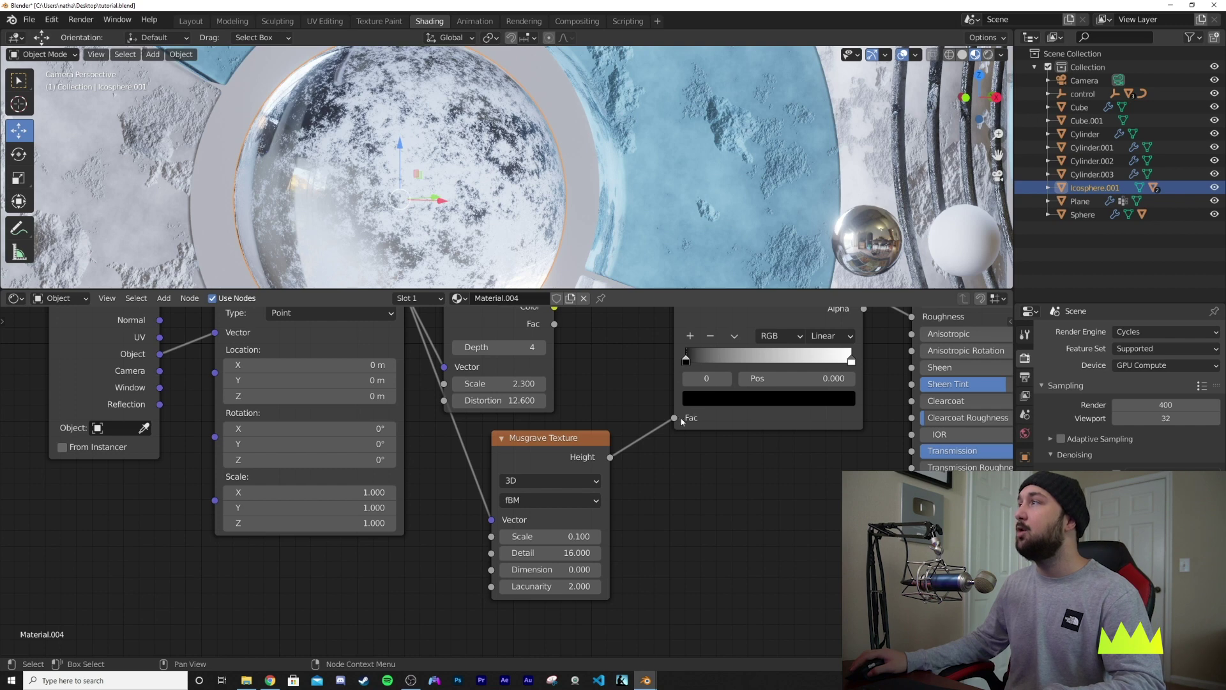
# Step: Reconnect the Magic Texture's Color to the ColorRamp's Fac and move the Musgrave Texture node beneath the Magic Texture
pyautogui.moveTo(591, 378); pyautogui.dragTo(590, 401, button='middle')
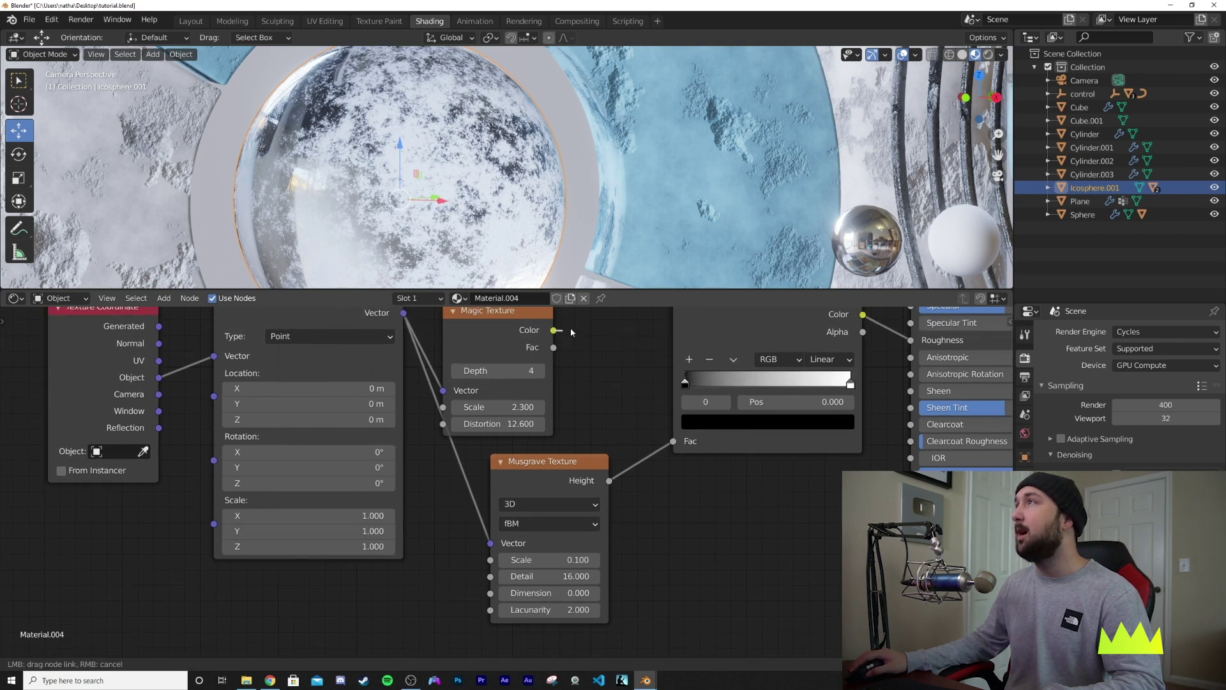
pyautogui.moveTo(672, 440); pyautogui.dragTo(673, 441)
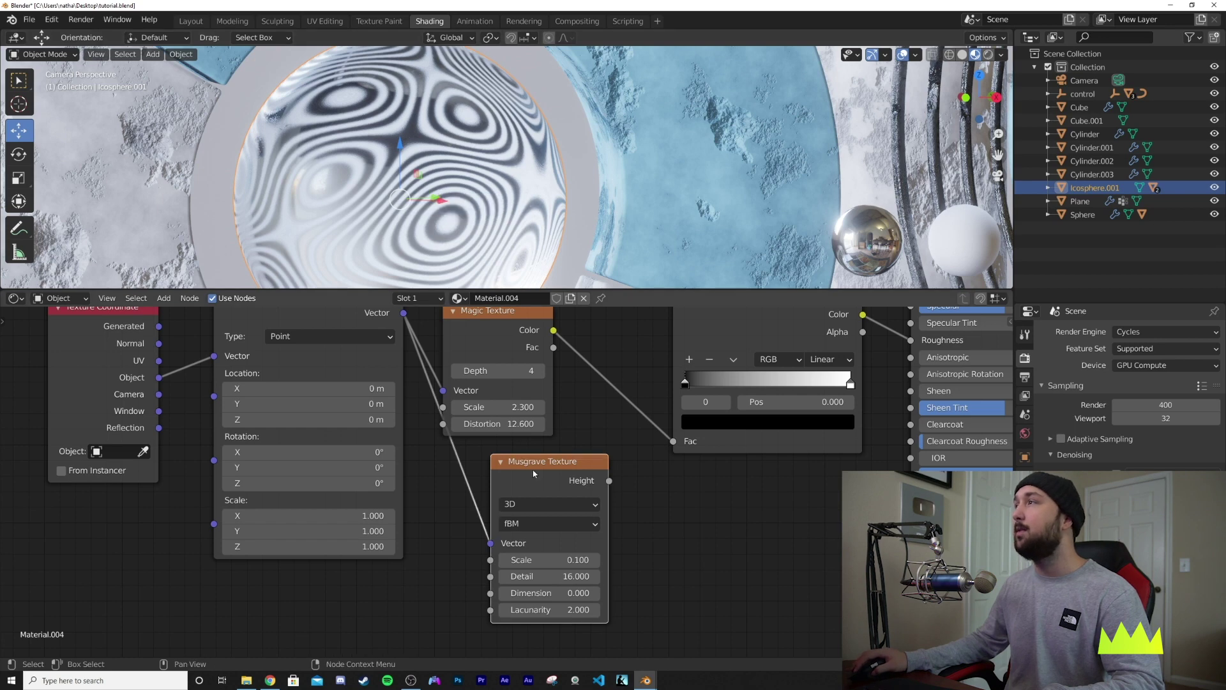
pyautogui.moveTo(533, 470); pyautogui.dragTo(469, 471)
# Step: Add a MixRGB node on the link between the Magic Texture and the ColorRamp, with the Magic Color feeding Color1
pyautogui.moveTo(616, 369); pyautogui.dragTo(586, 419, button='middle')
pyautogui.hotkey('shift', 'a')
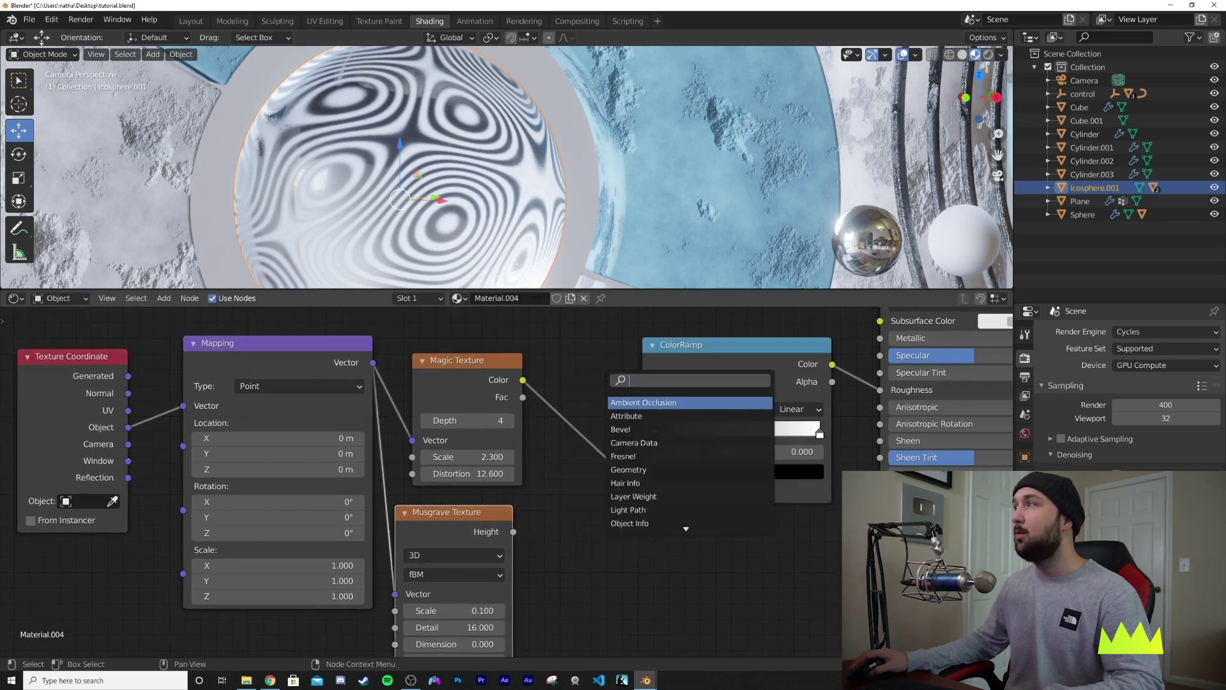
pyautogui.write('mix')
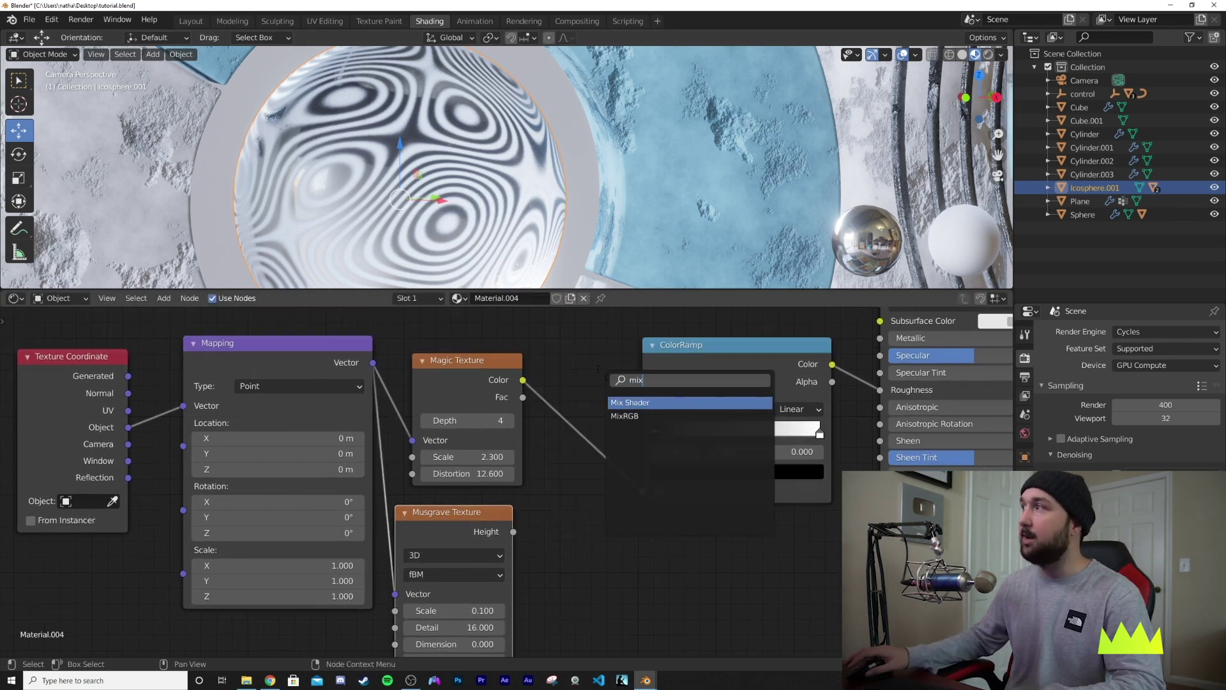
pyautogui.press('Return')
pyautogui.click(553, 424)
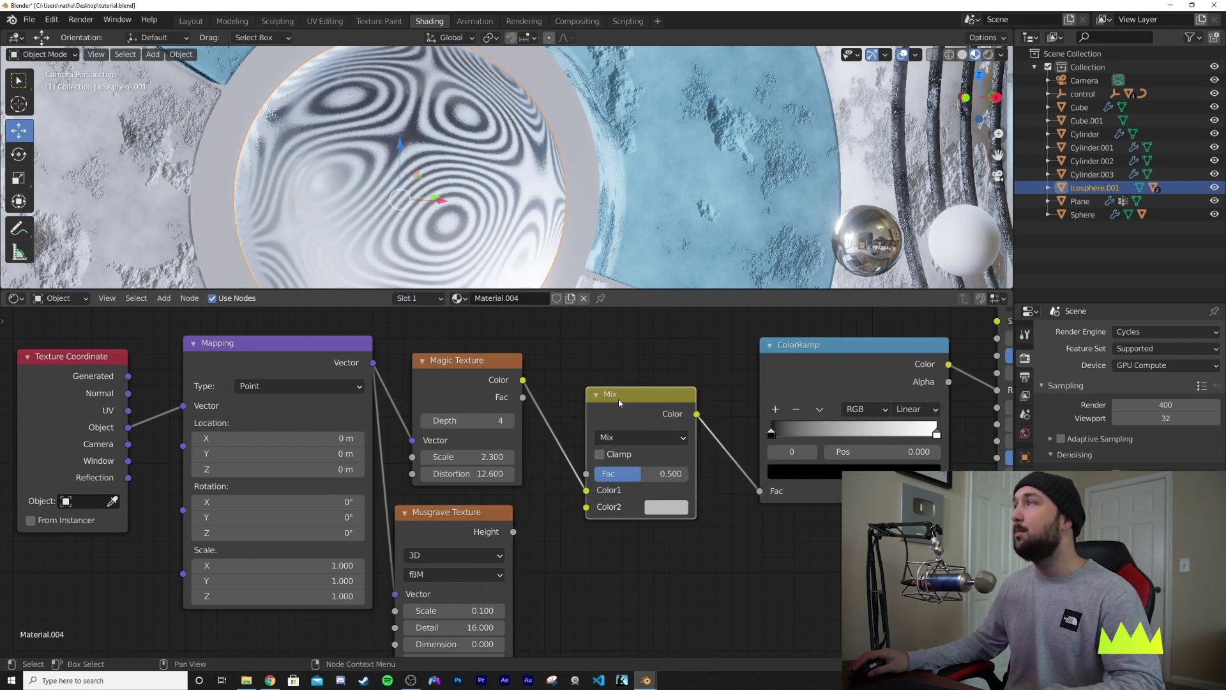
pyautogui.click(634, 394)
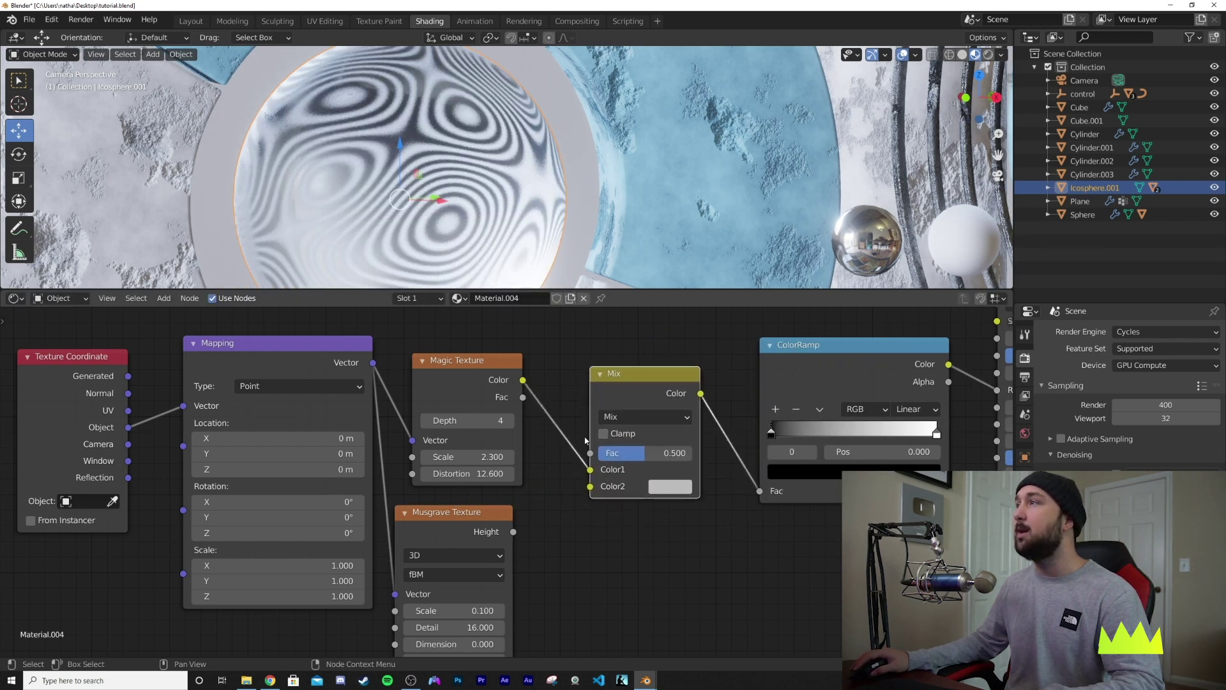
# Step: Line up the Magic and Musgrave Texture nodes and connect the Musgrave Height to the Mix node's Color2, keeping the Mix blend mode
pyautogui.moveTo(445, 523); pyautogui.dragTo(462, 521)
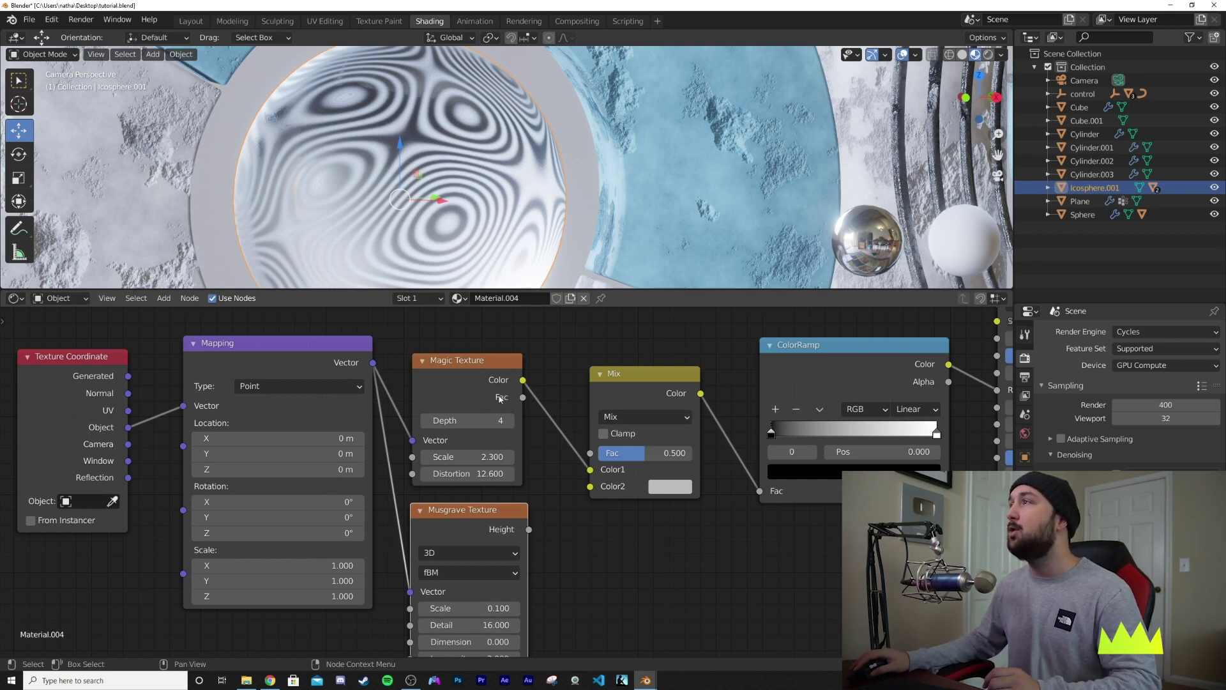
pyautogui.moveTo(470, 356); pyautogui.dragTo(502, 387)
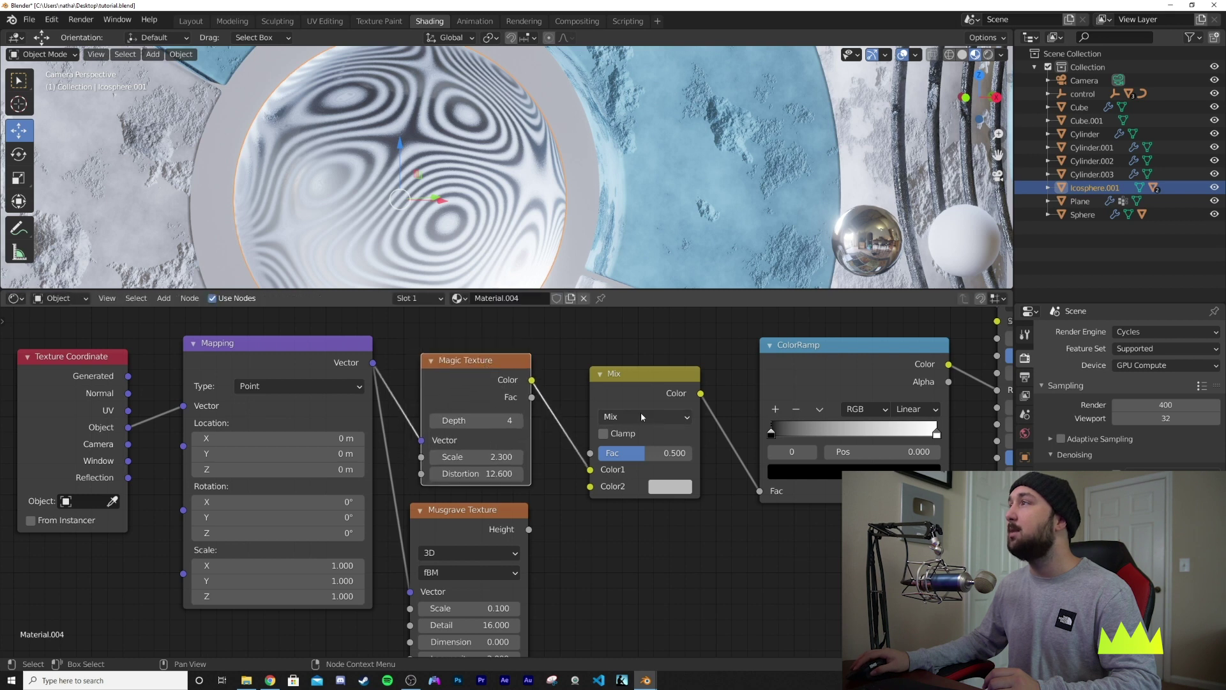
pyautogui.click(645, 417)
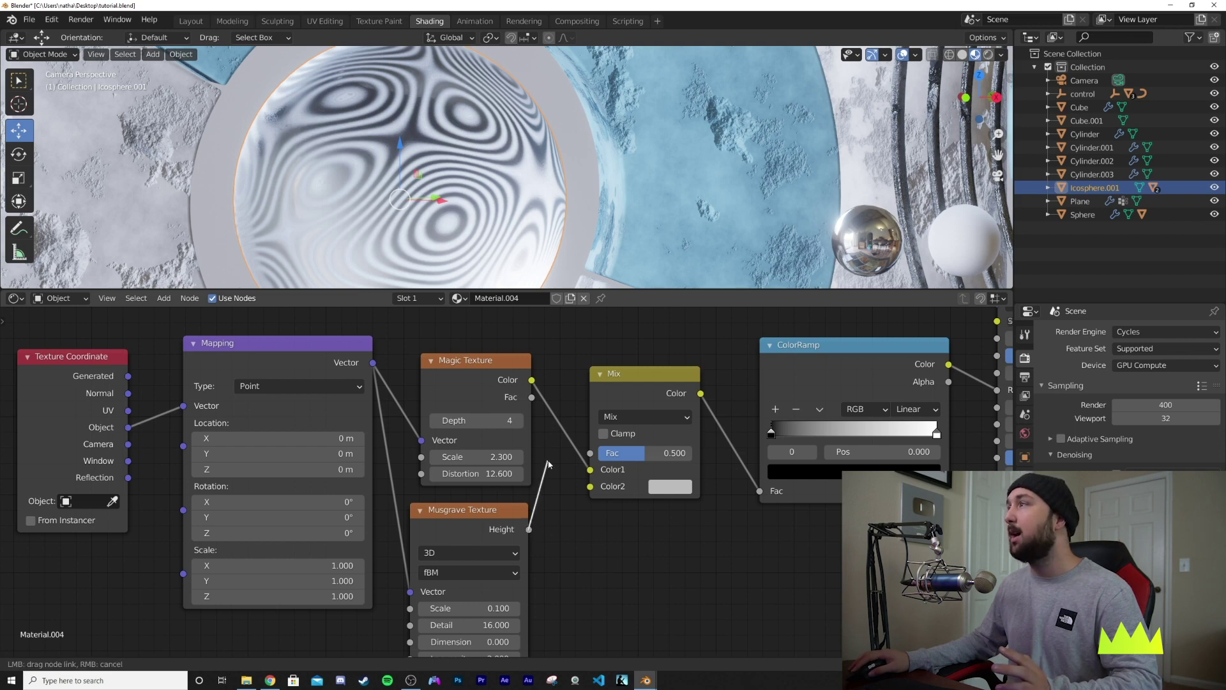
pyautogui.moveTo(588, 488); pyautogui.dragTo(590, 487)
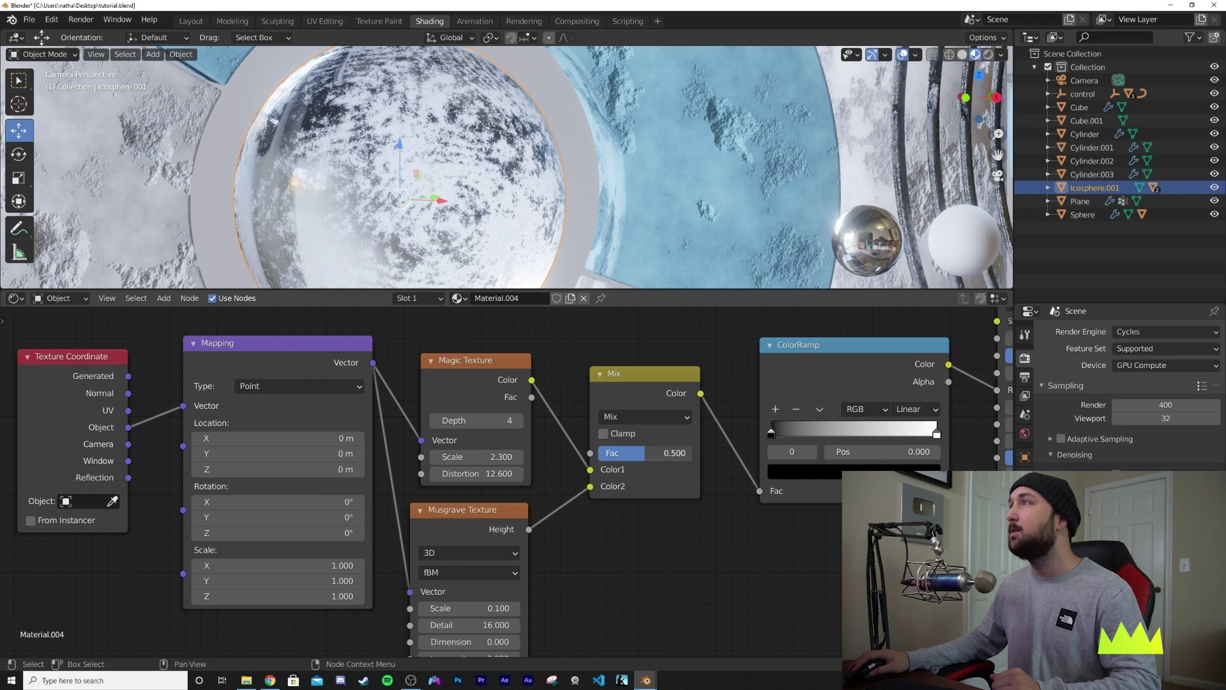
# Step: Set the Mix node's Fac to 0.182 and tighten the ColorRamp, with the white stop at 0.721 and the black stop slightly below it
pyautogui.moveTo(645, 453); pyautogui.dragTo(730, 459)
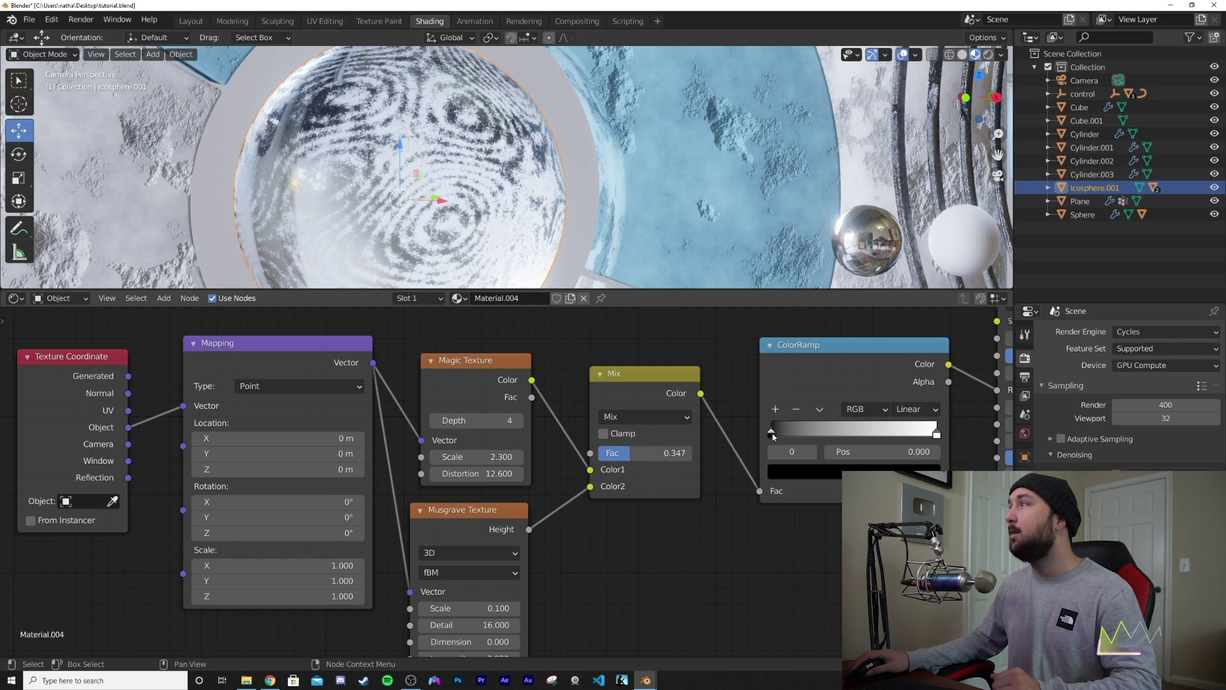
pyautogui.moveTo(821, 432); pyautogui.dragTo(891, 437)
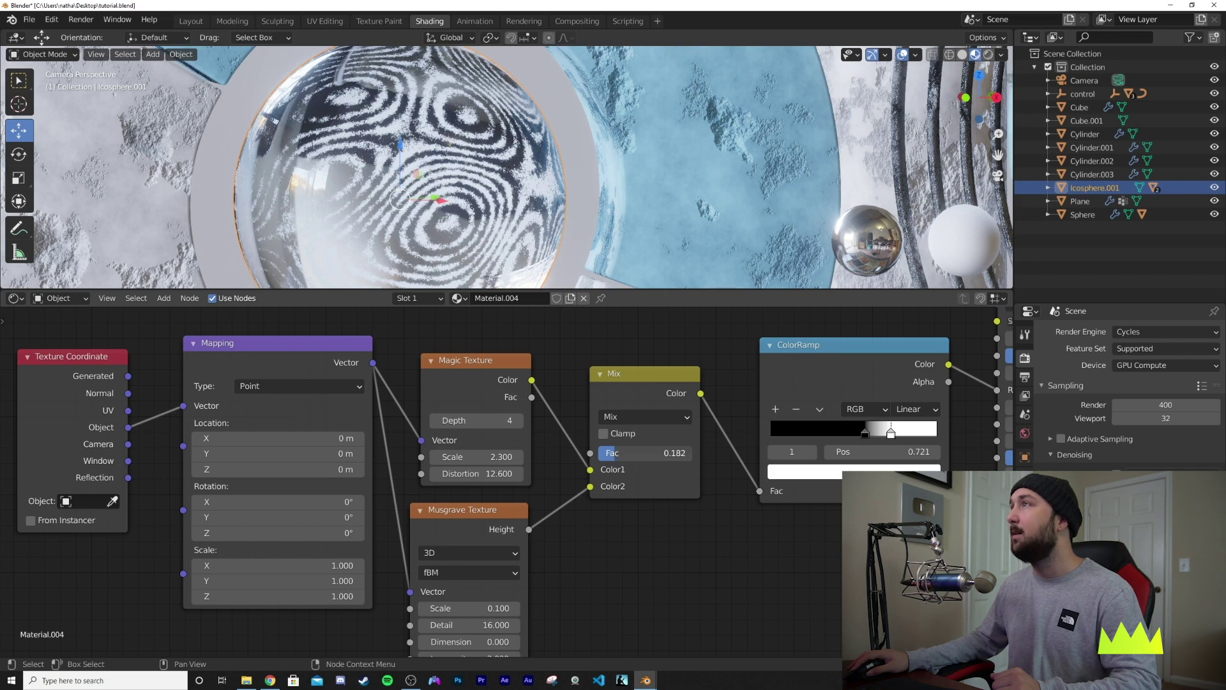